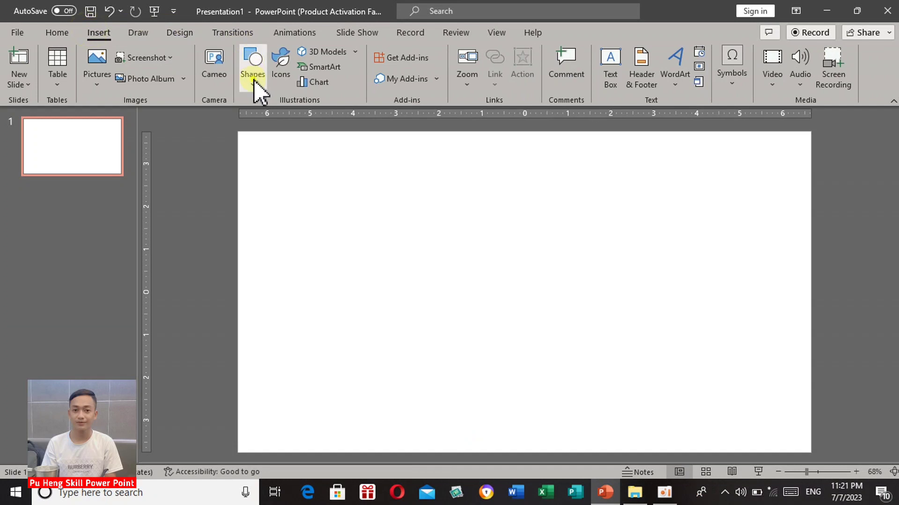
Draw a square about 1.23 inches wide in the upper-left area of the blank slide.
click(254, 81)
click(287, 119)
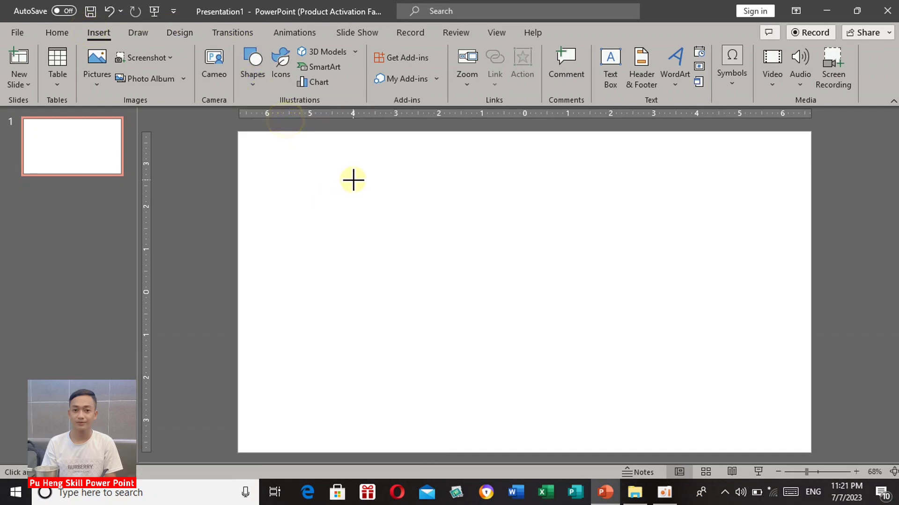
drag(353, 180, 372, 233)
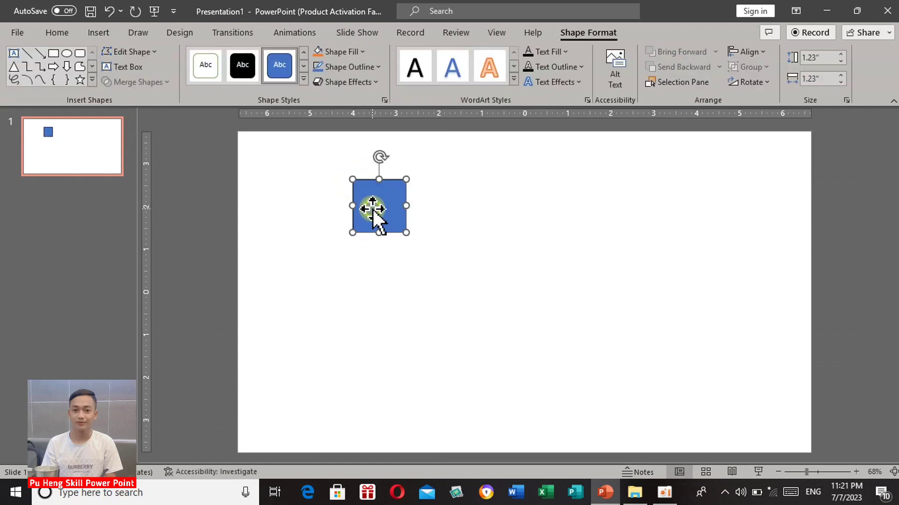
Copy the blue square and paste two duplicates, stacking them below it in an evenly spaced, aligned column.
right_click(373, 209)
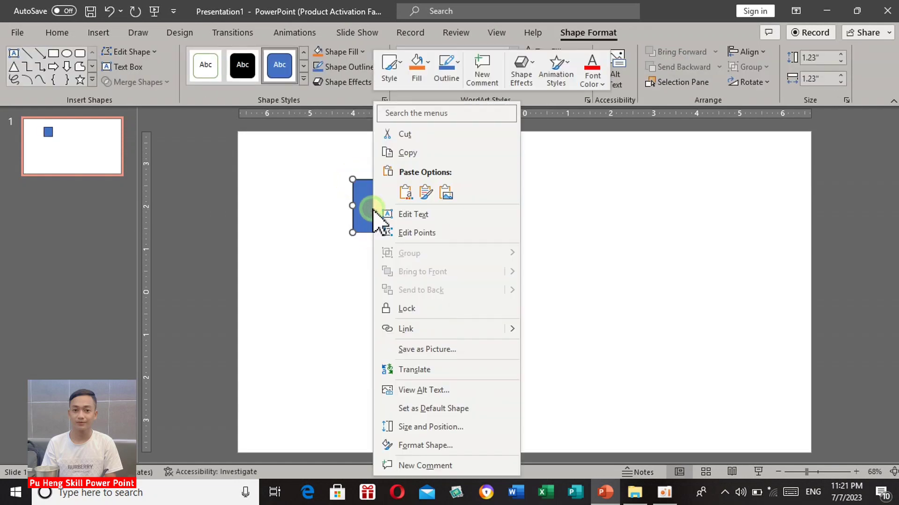
click(387, 155)
click(389, 154)
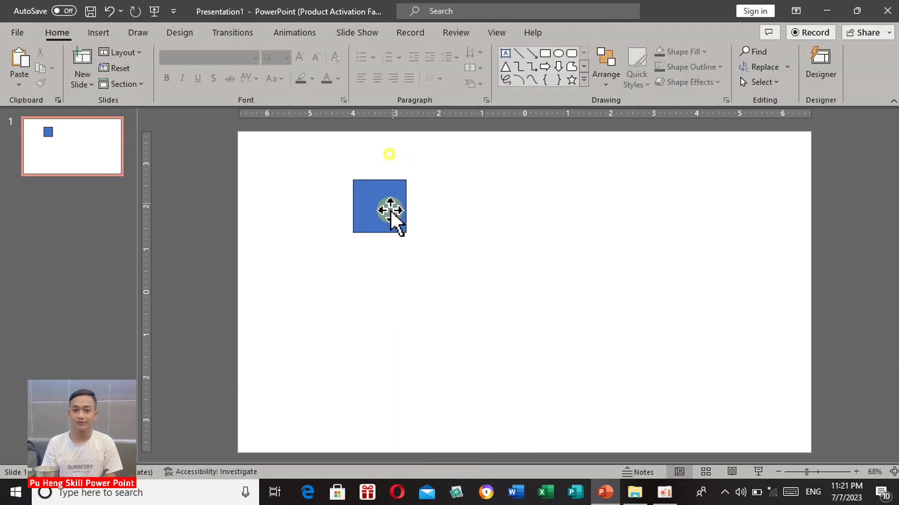
right_click(389, 219)
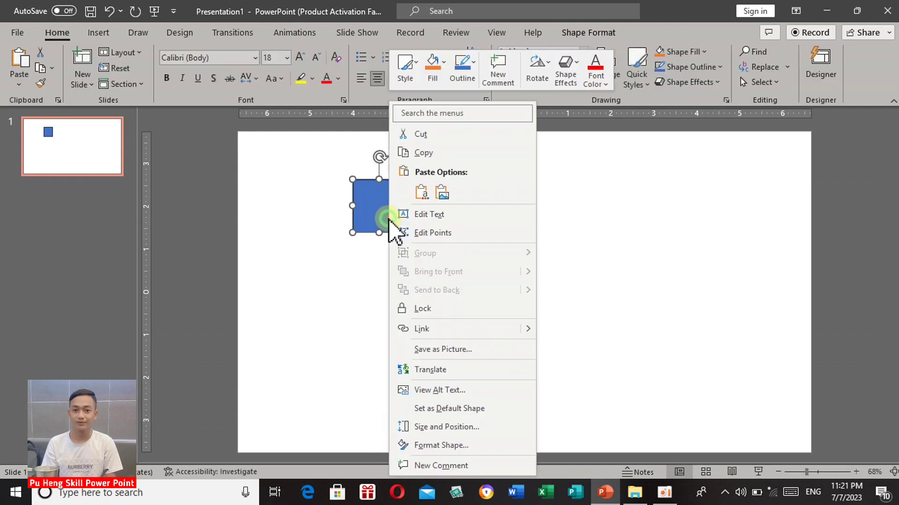
click(420, 192)
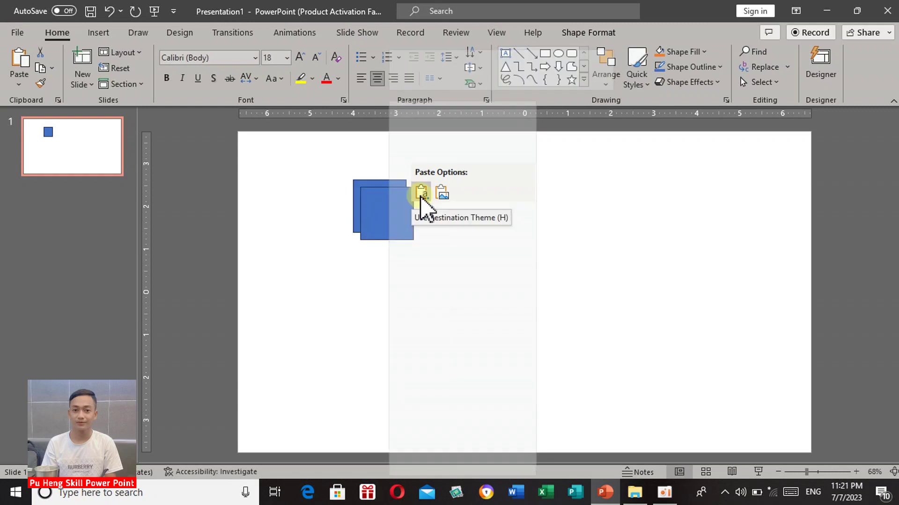
drag(393, 217, 377, 338)
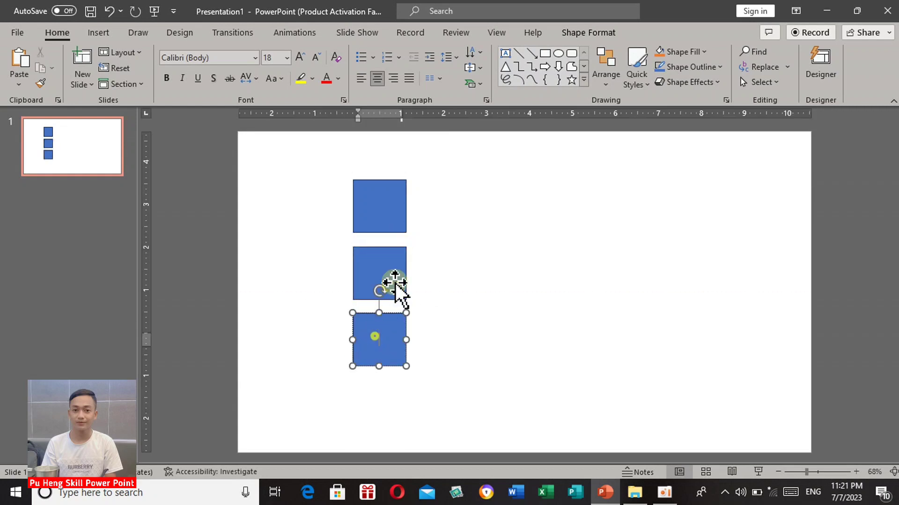
Fill the top square with standard yellow.
click(387, 212)
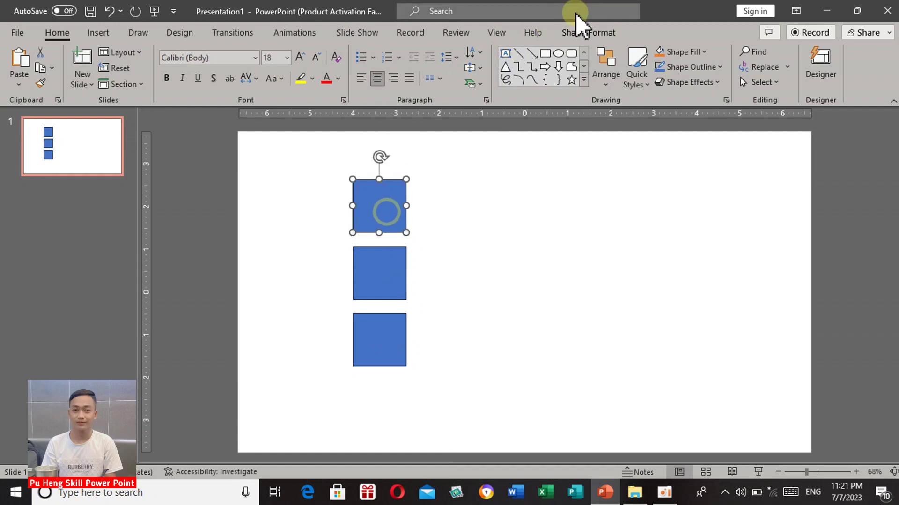
click(589, 33)
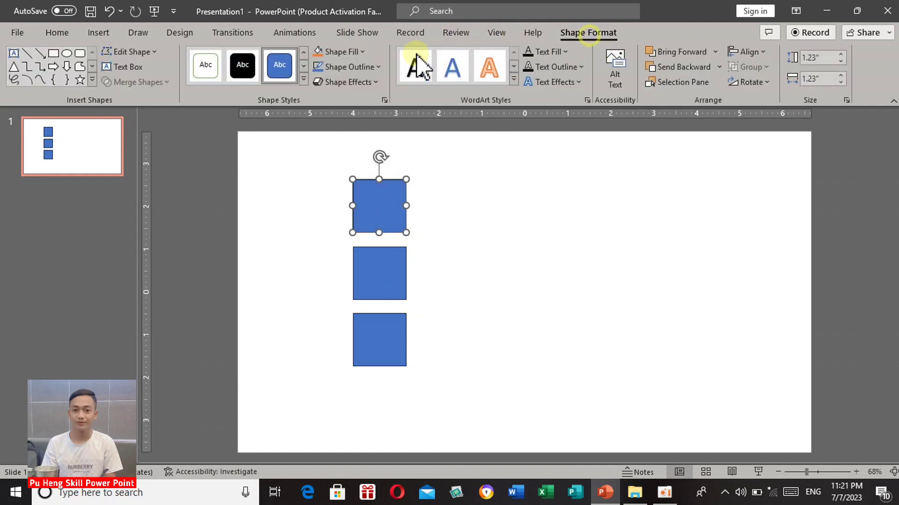
click(352, 56)
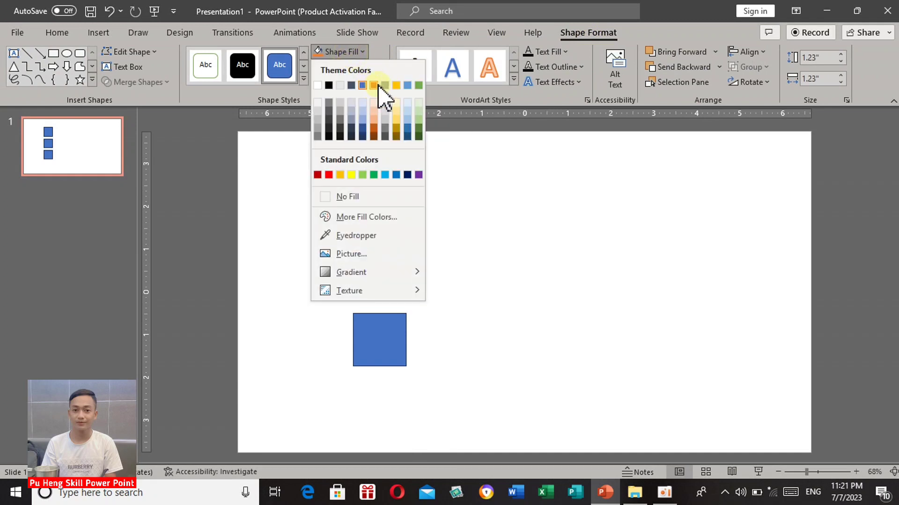
click(351, 174)
Fill the middle square with standard green and the bottom square with standard red.
click(377, 250)
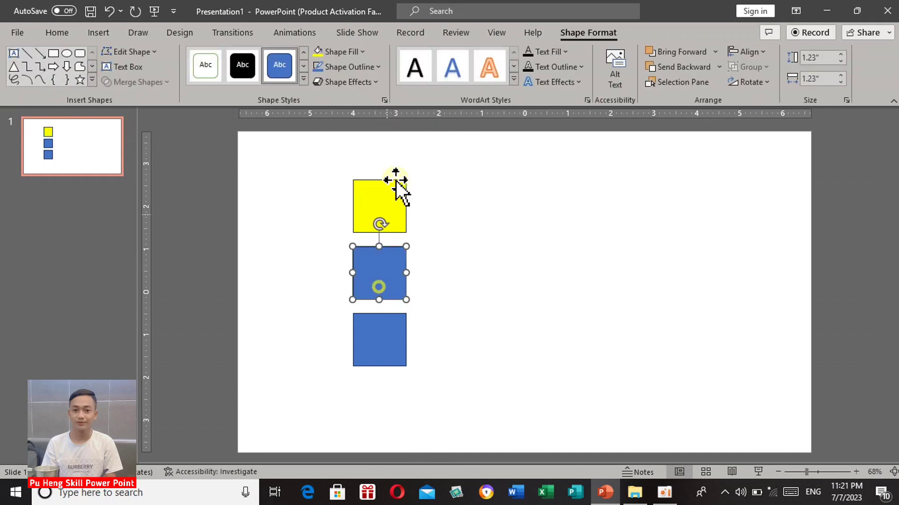
click(363, 52)
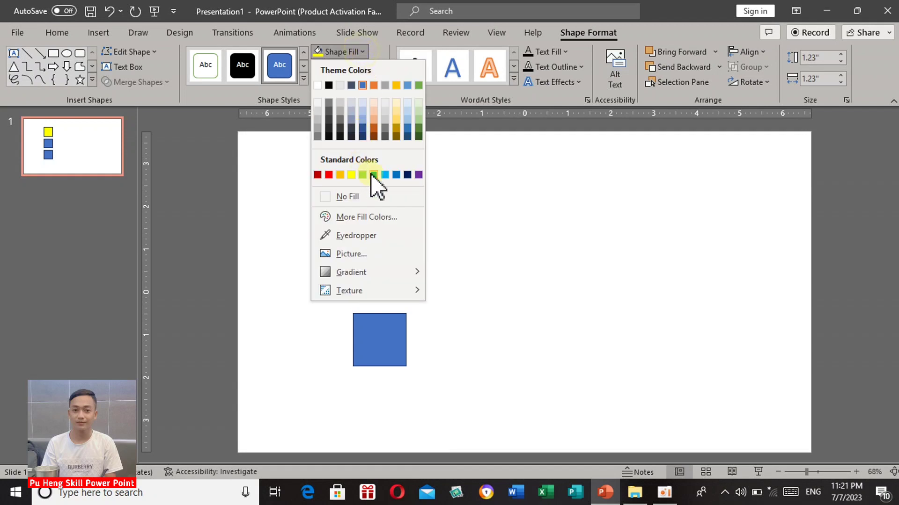
click(373, 174)
click(385, 354)
click(361, 52)
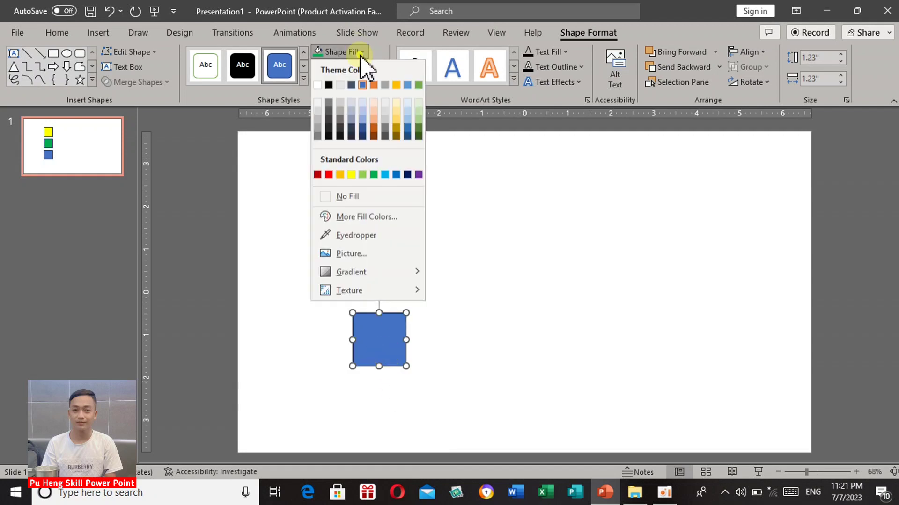
click(329, 175)
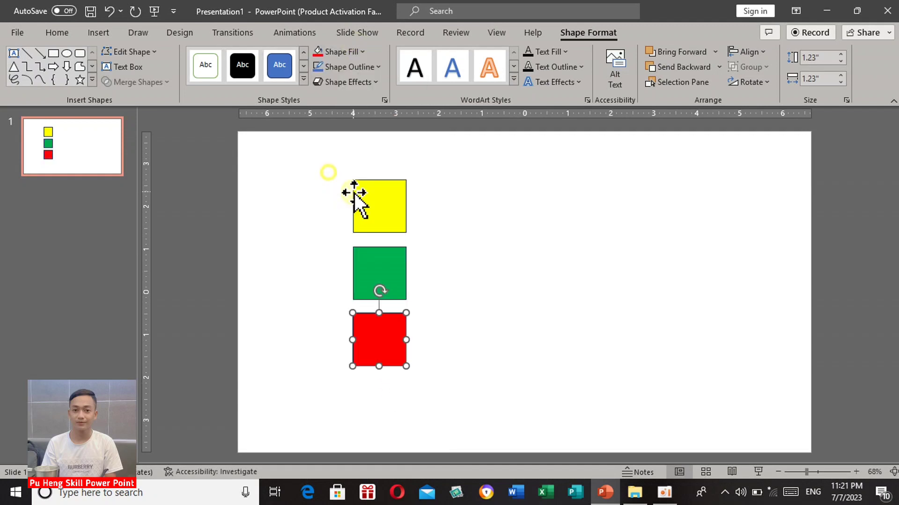
Remove the outline from all three coloured squares.
click(341, 162)
click(379, 206)
shift+click(377, 276)
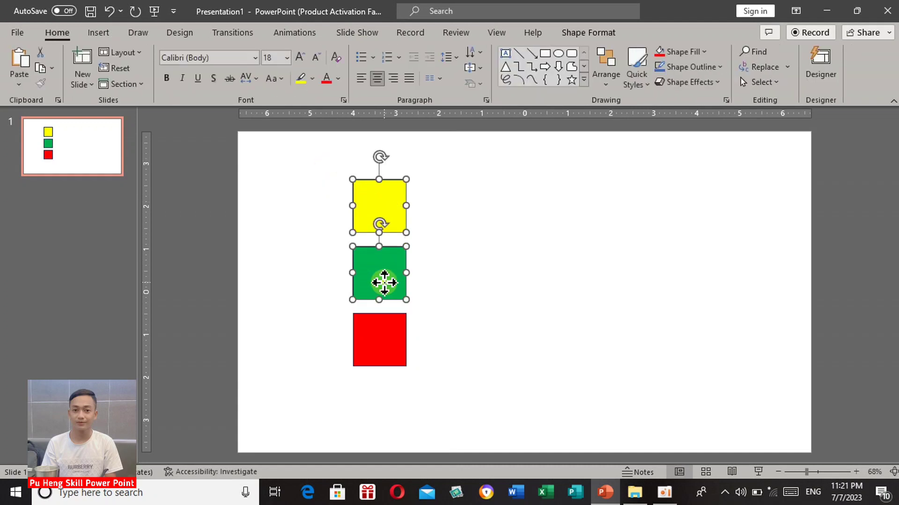
shift+click(378, 351)
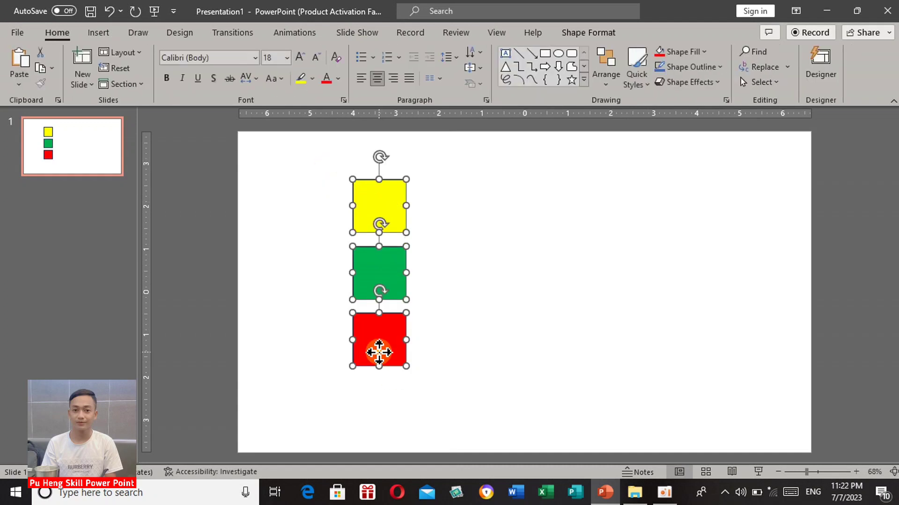
click(581, 35)
click(373, 71)
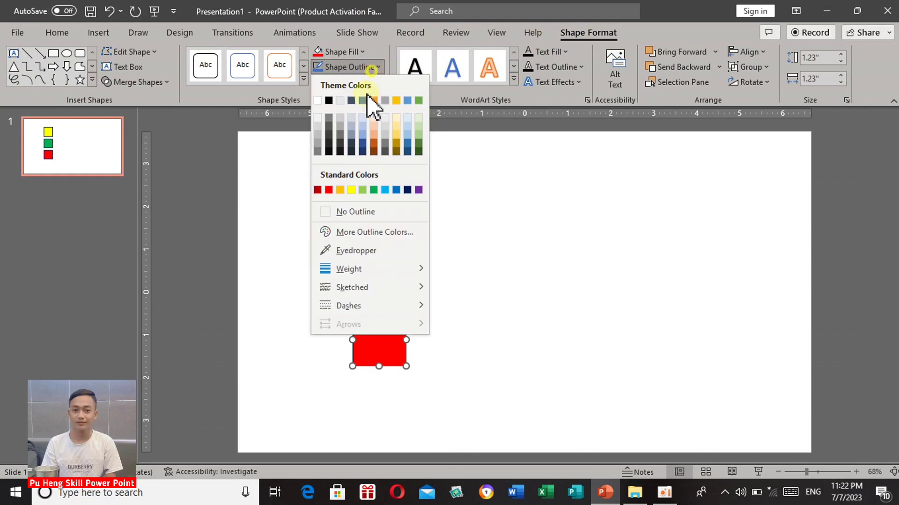
click(361, 210)
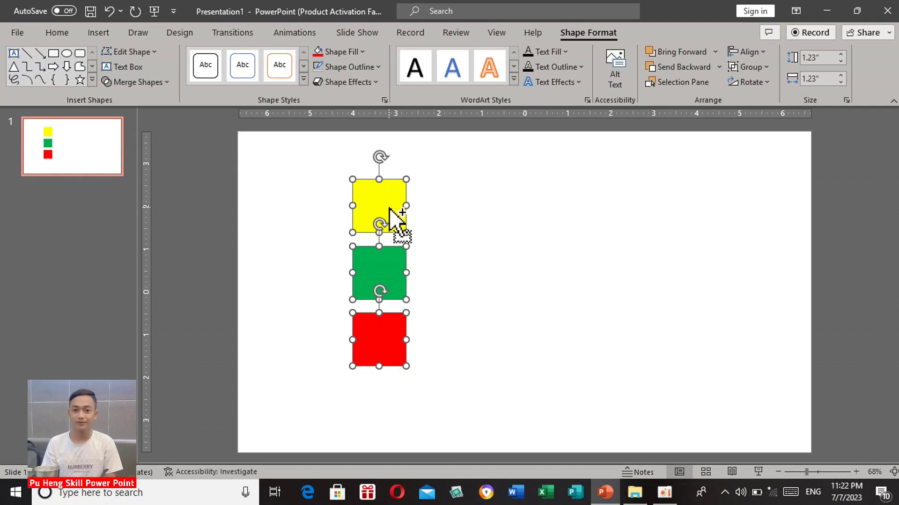
Duplicate the three squares flush against the originals' right edges and stretch the copies into bars about 6.55 inches wide.
drag(389, 209, 433, 202)
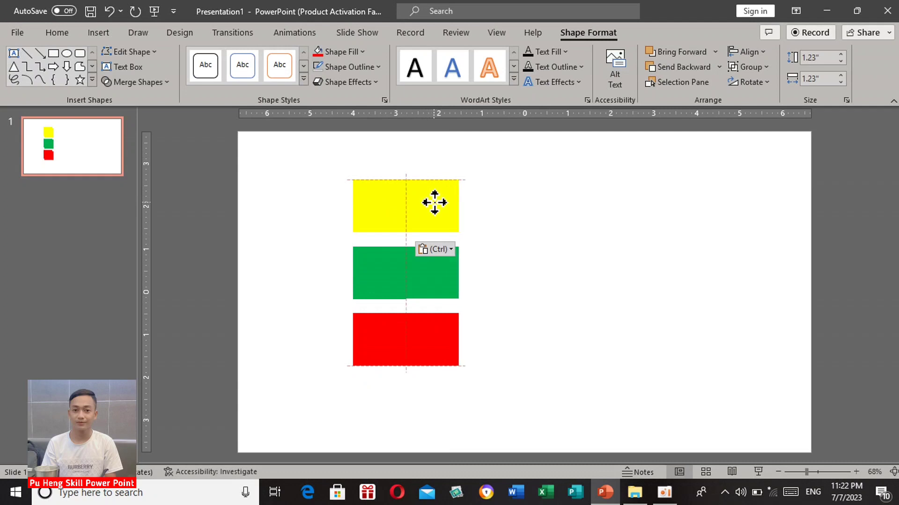
drag(435, 202, 687, 227)
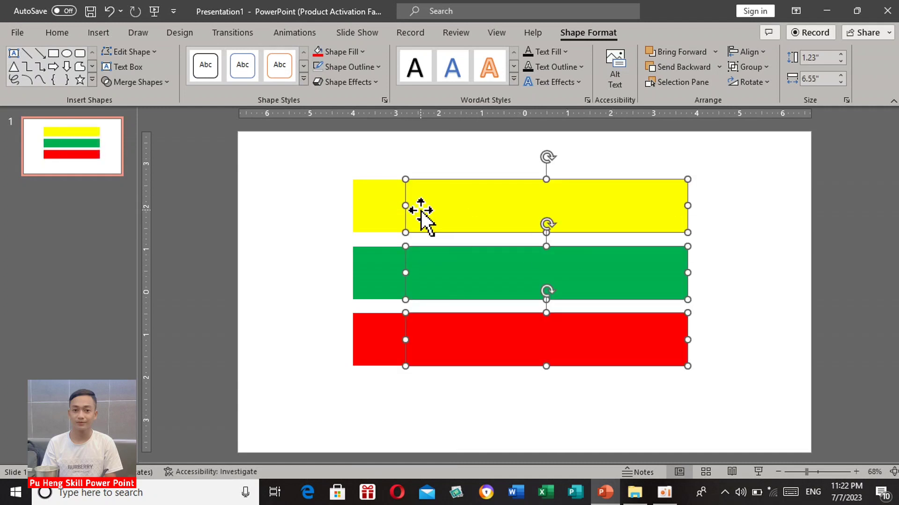
Number the yellow, green and red squares at the start of the bars 1, 2 and 3.
click(380, 211)
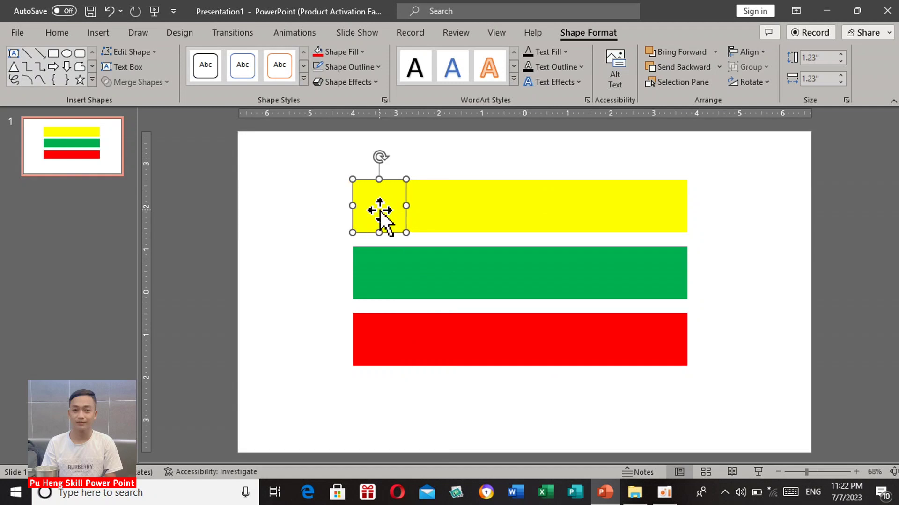
click(380, 212)
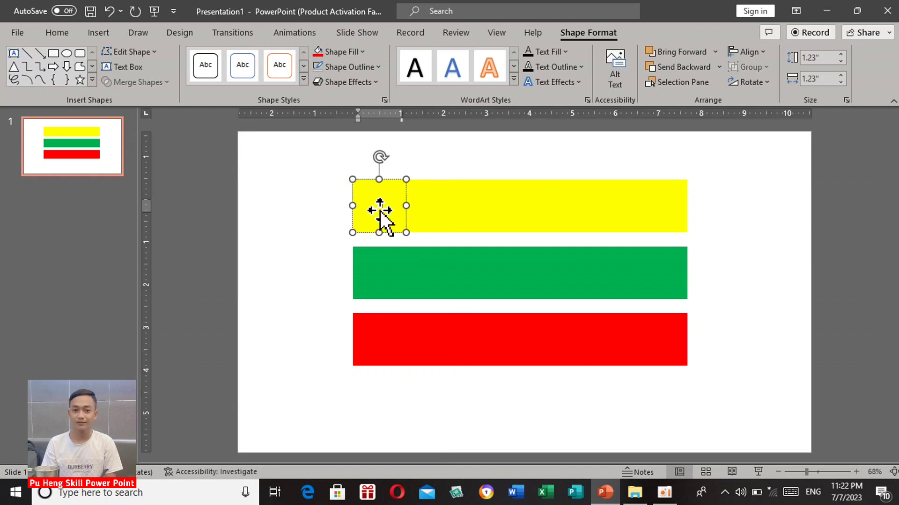
text(1)
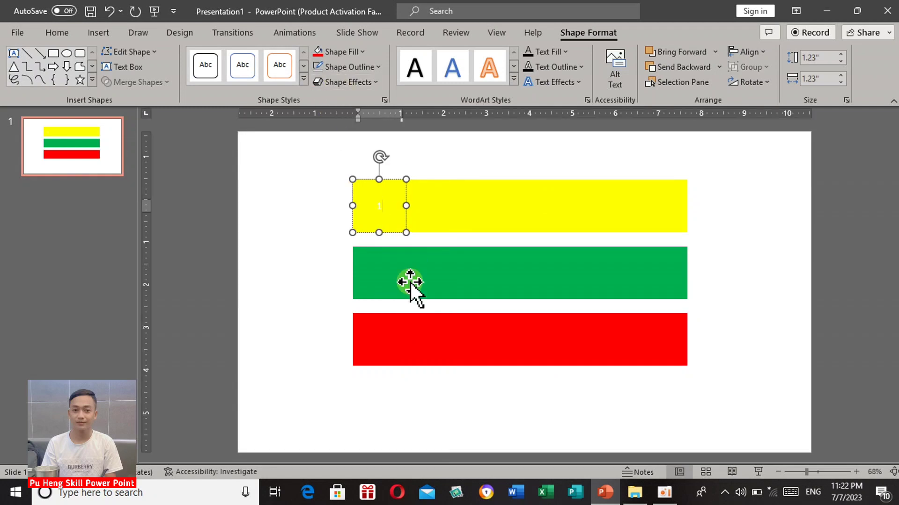
click(379, 273)
text(2)
click(381, 351)
click(381, 351)
text(3)
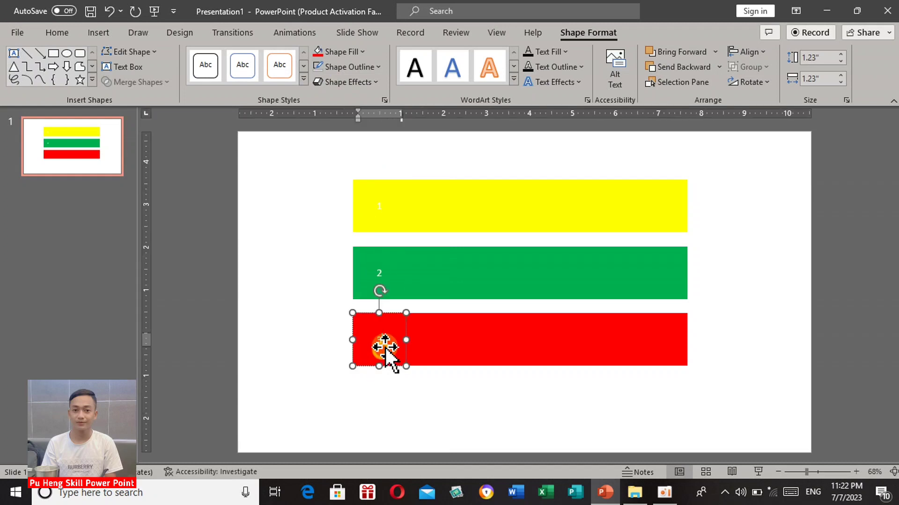
Set the number 1 in the yellow square to 36 pt and colour it black.
click(381, 209)
click(383, 207)
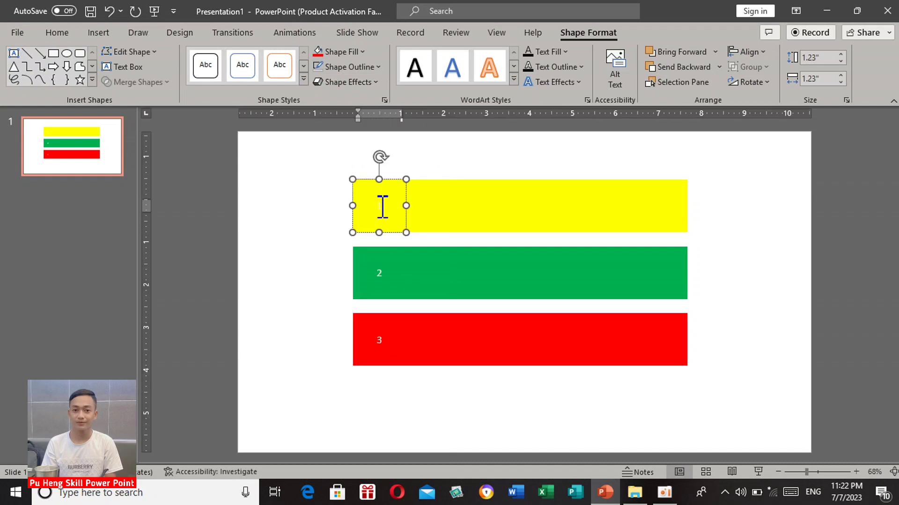
double_click(382, 207)
click(57, 32)
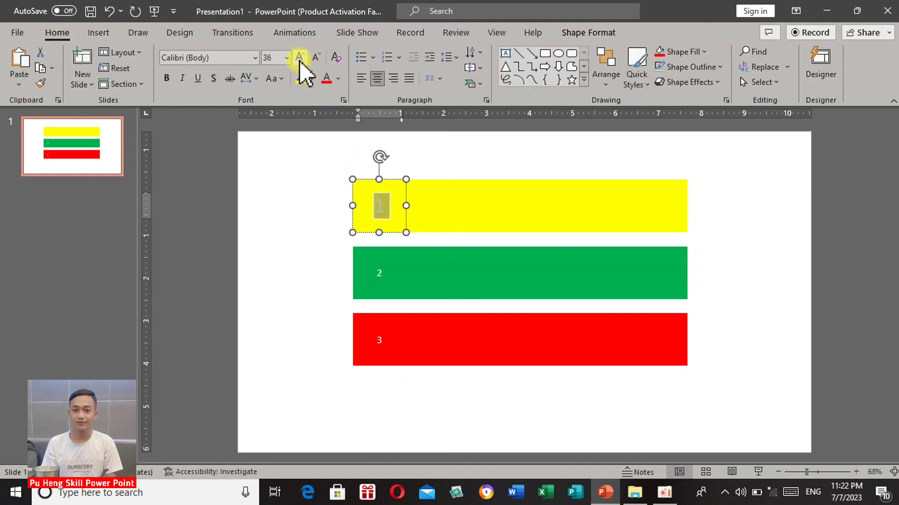
click(338, 79)
click(336, 116)
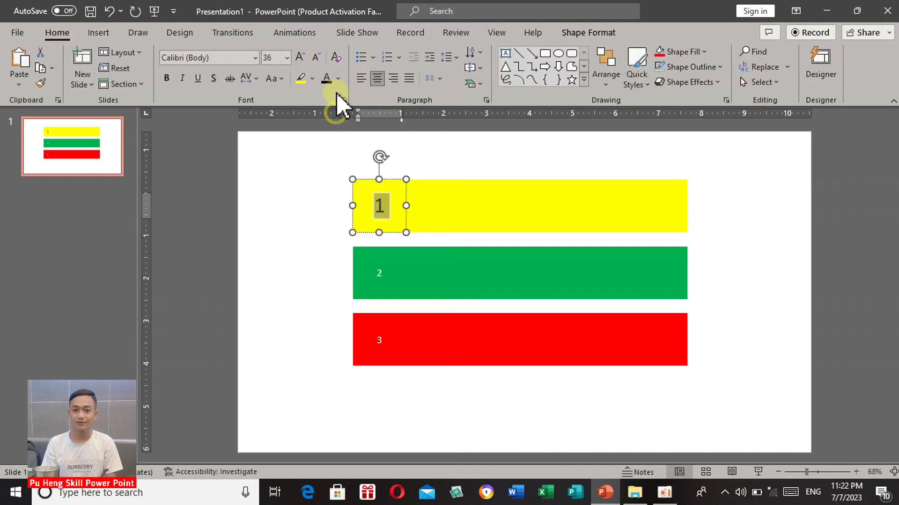
Make the numbers 2 and 3 black, enlarging the 2 to 36 pt and the 3 to 40 pt.
click(382, 272)
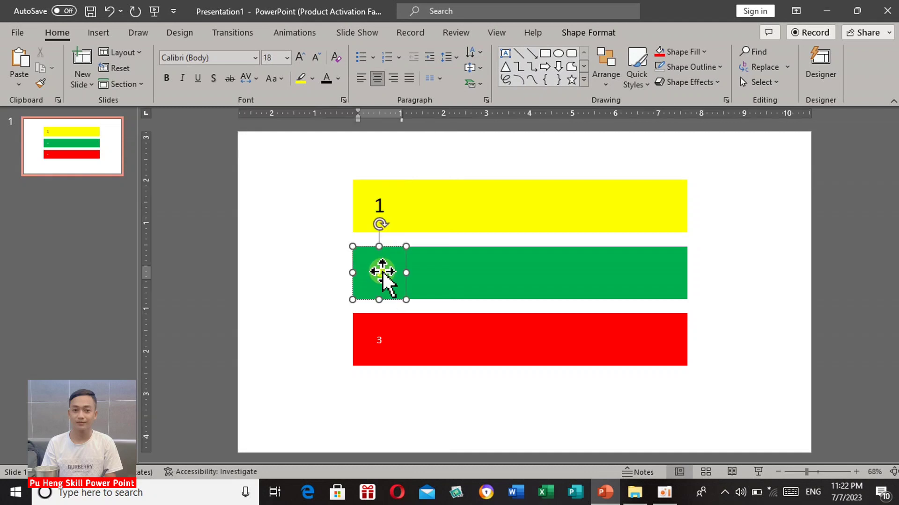
double_click(380, 273)
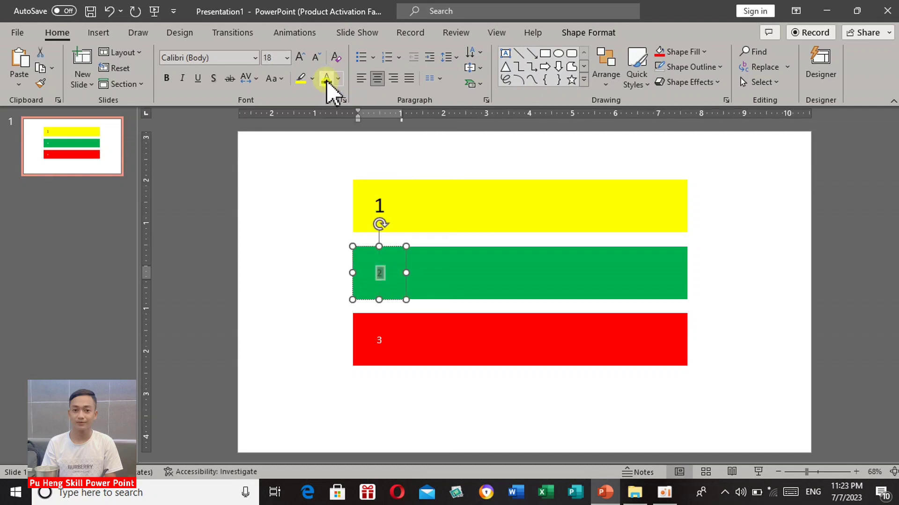
click(300, 58)
click(299, 58)
click(300, 58)
click(299, 58)
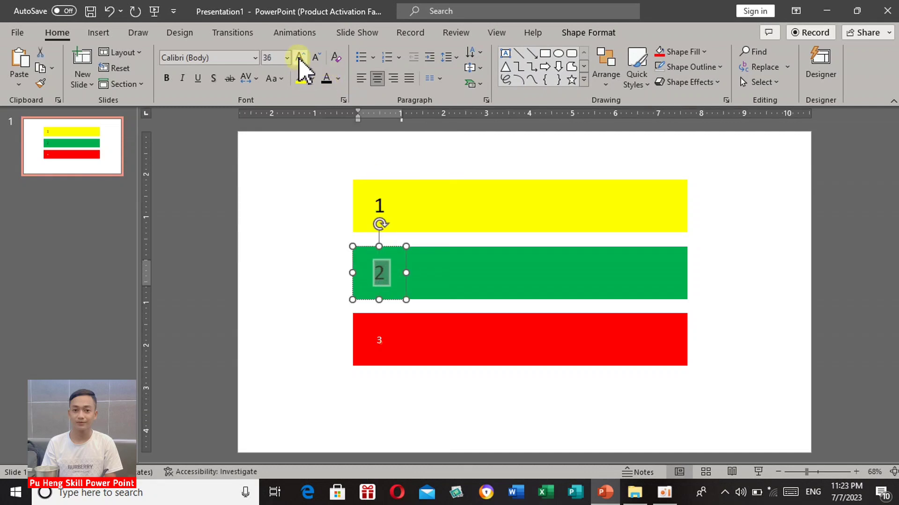
double_click(380, 340)
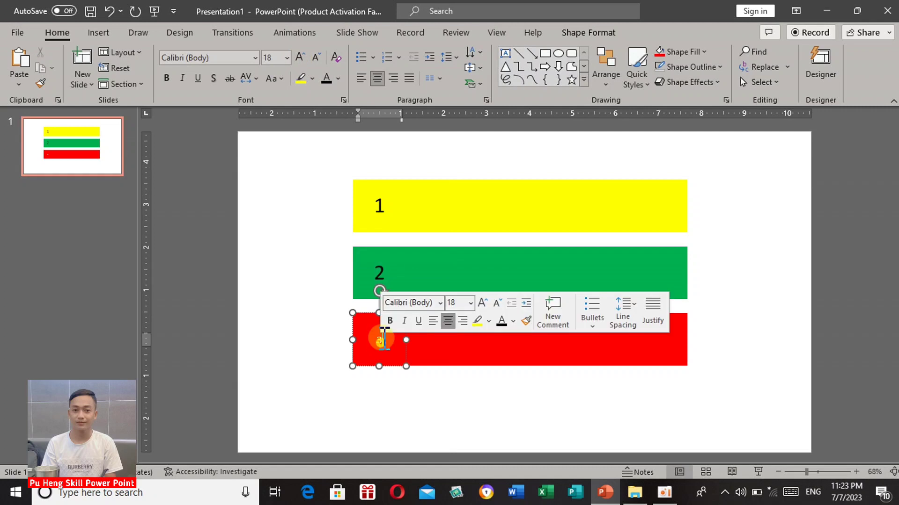
click(299, 57)
click(300, 57)
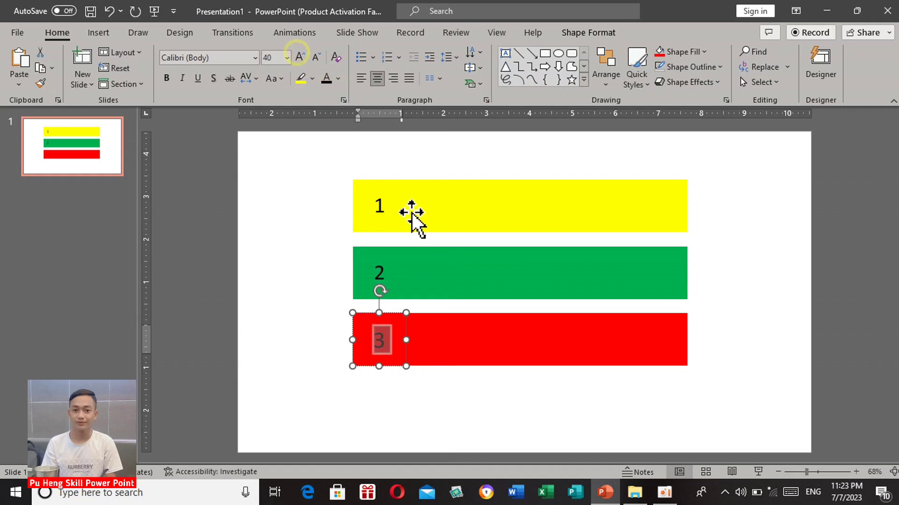
Enter a line of repeated capital A's as placeholder text in the long yellow and green bars.
click(302, 223)
click(528, 209)
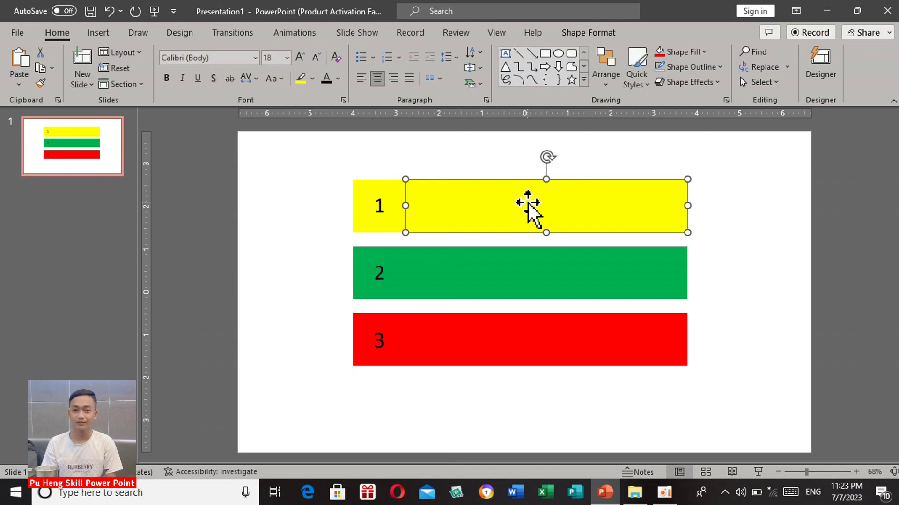
click(528, 209)
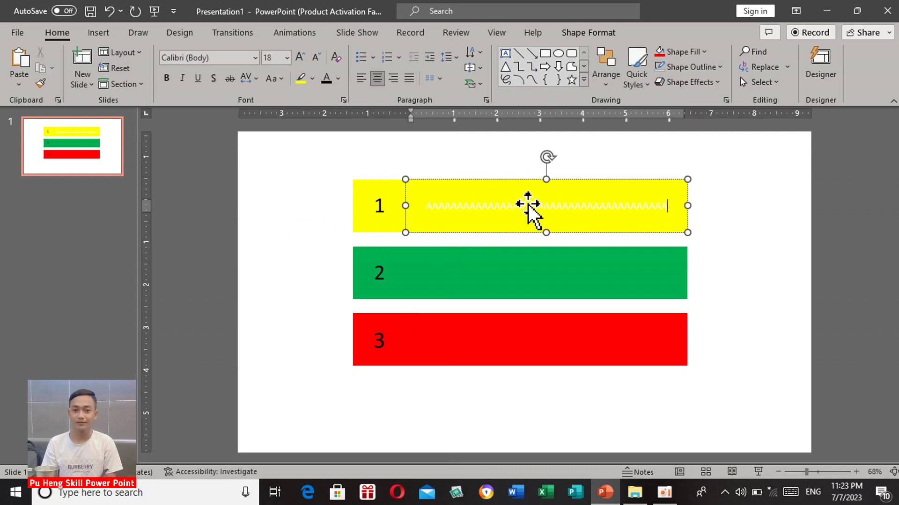
click(514, 281)
click(515, 281)
text(AAAAAAAAAAAAAAAAAAAA)
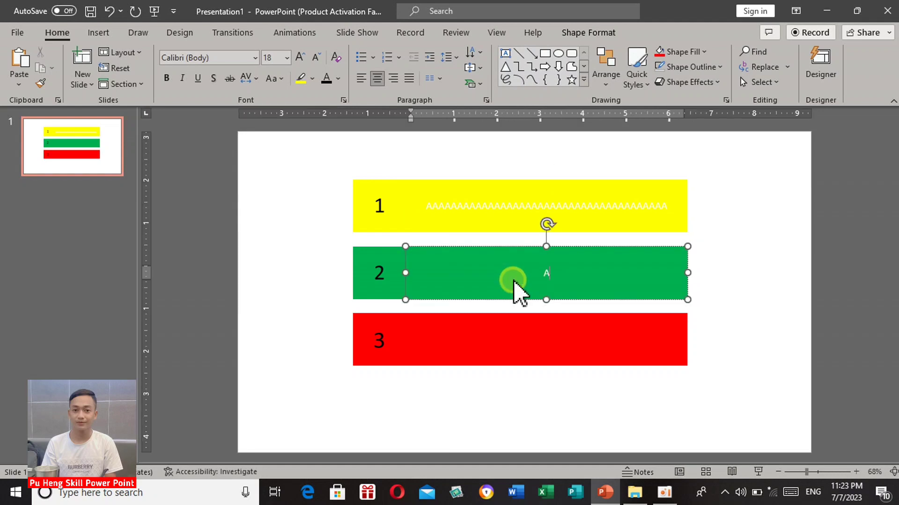
Replace the long green bar's text with a line of capital B's and fill the long red bar with capital C's.
key(BackSpace)
key(BackSpace)
key(BackSpace)
key(BackSpace)
key(BackSpace)
key(BackSpace)
key(BackSpace)
key(BackSpace)
key(BackSpace)
key(BackSpace)
key(BackSpace)
key(BackSpace)
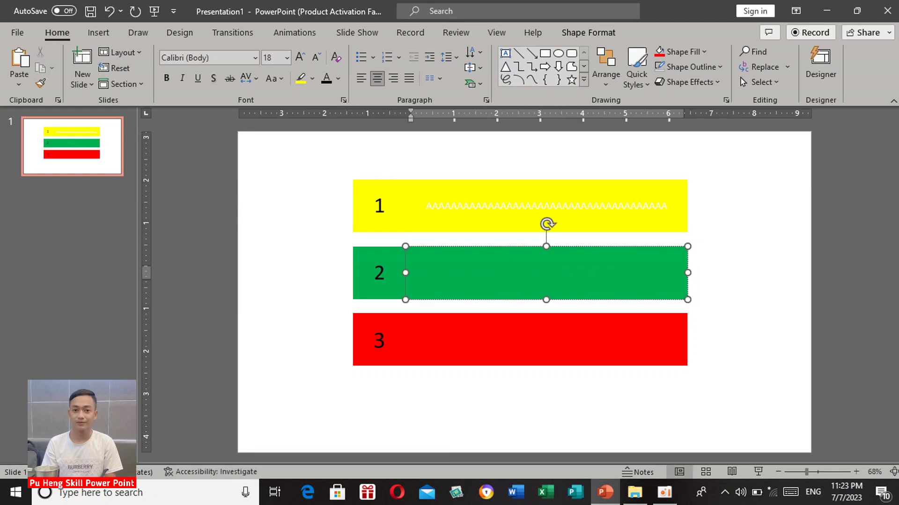
text(BBBBBBBBBBBBBBBBBBBBBBBBBBBBBBBBBBBBBBBBBBB)
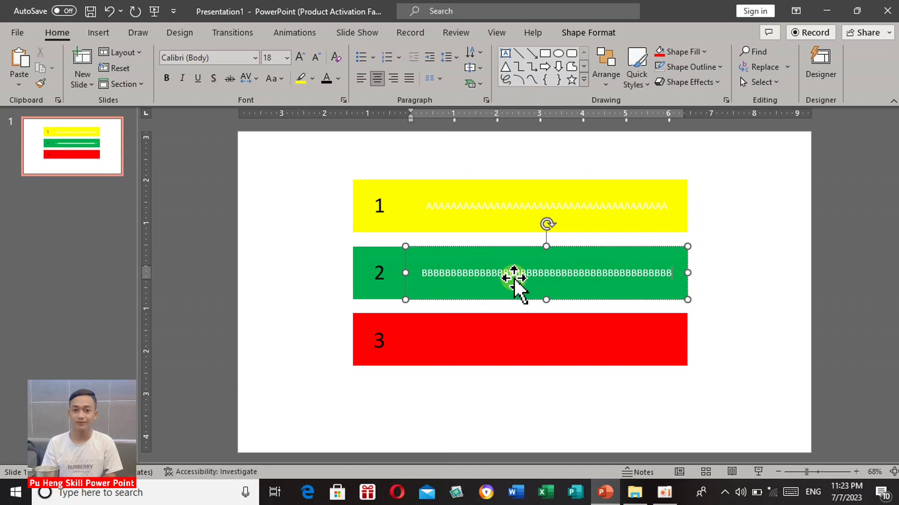
click(511, 319)
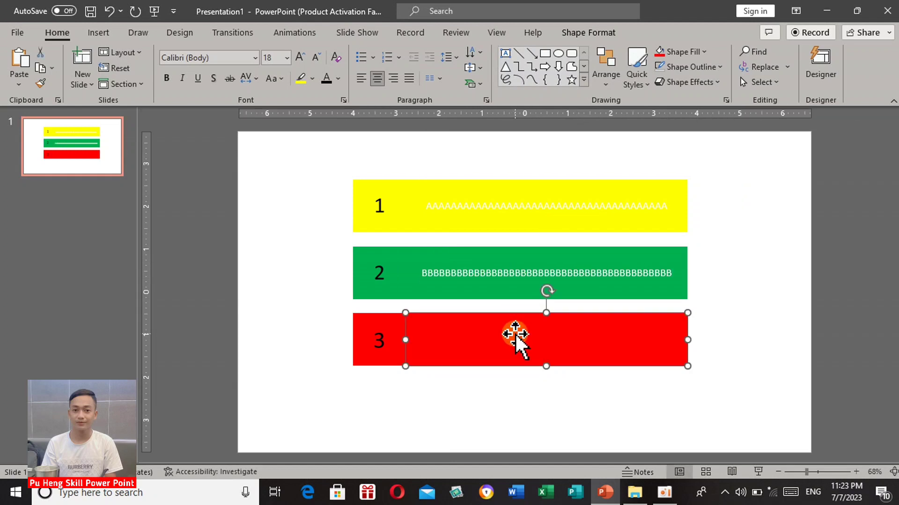
click(516, 337)
text(CCCCCCCCCCCCCCCCCCCCCCCCCCCCCCCCCCCCCCCCCCCC)
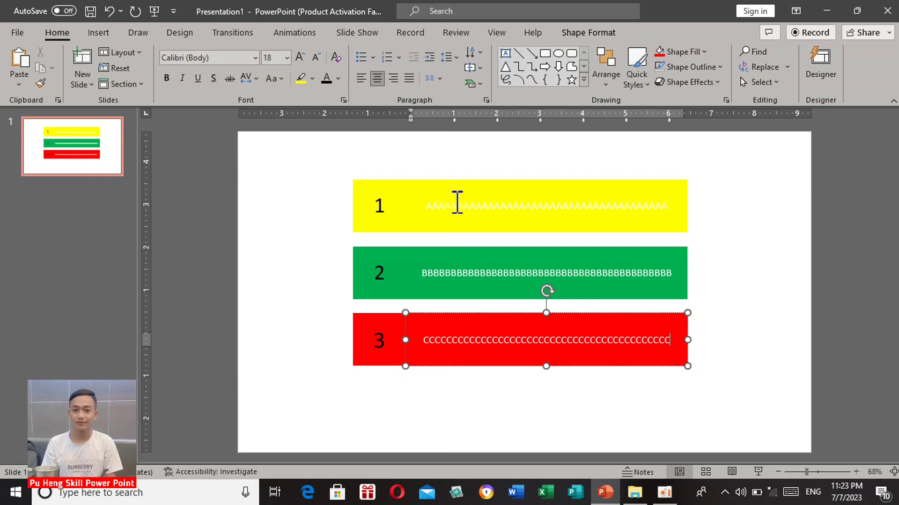
Colour the line of A's in the long yellow bar black.
click(457, 203)
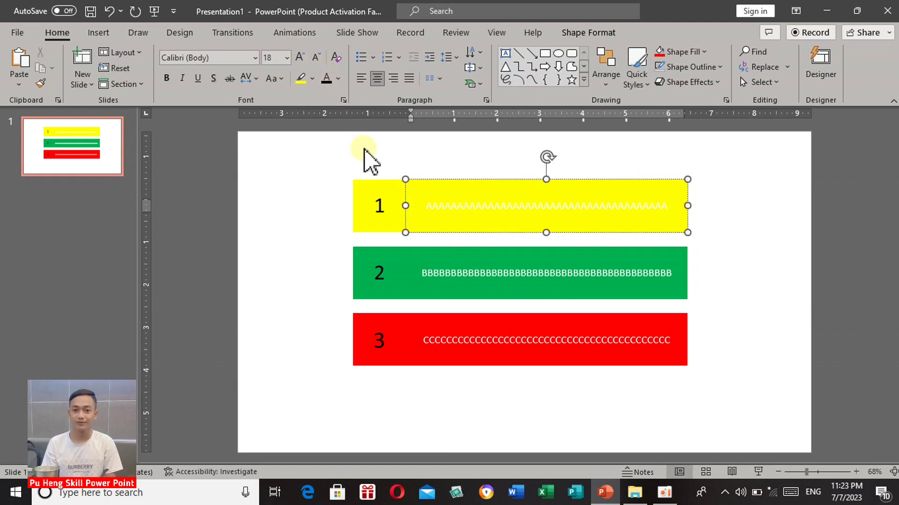
key(ctrl+a)
click(330, 78)
click(525, 272)
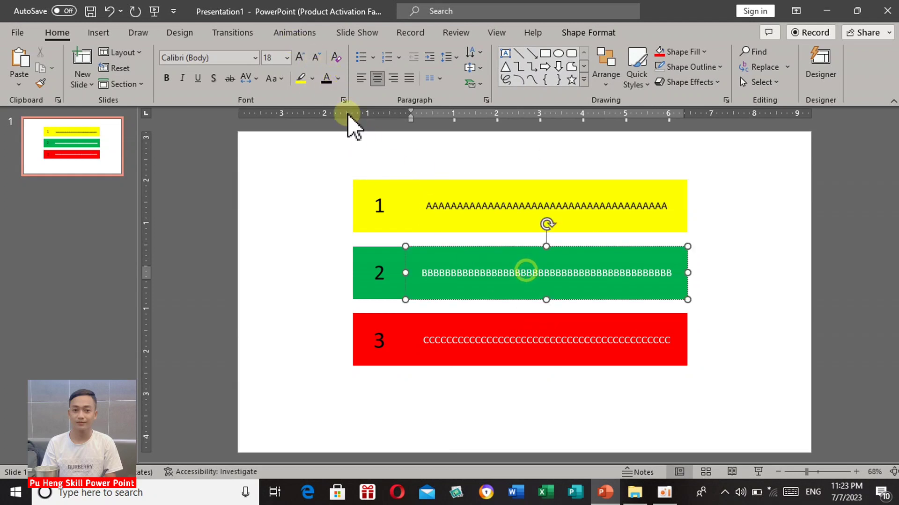
click(604, 218)
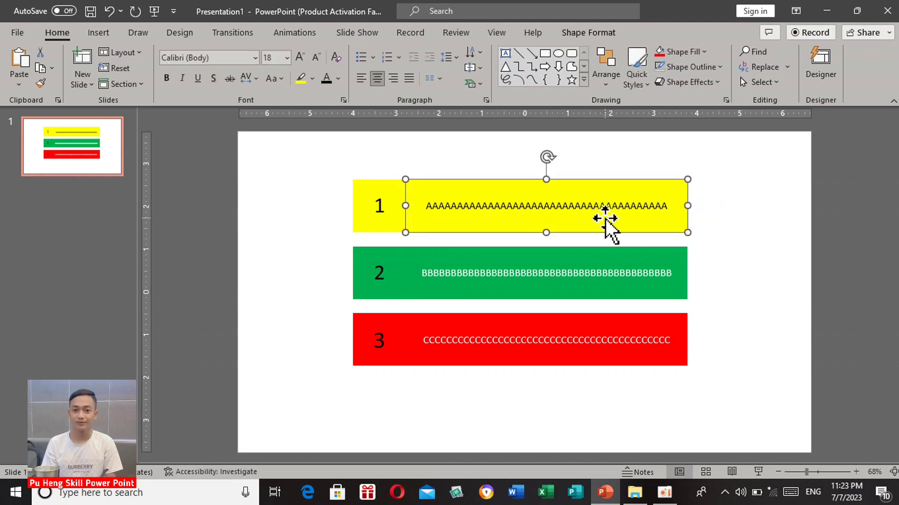
click(331, 245)
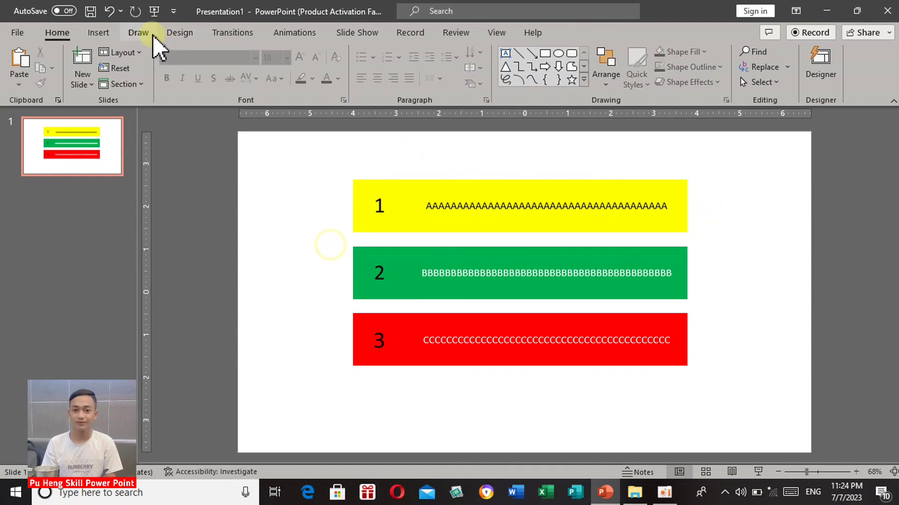
Draw a rectangle as tall as the three bars, about 4.36" by 2.68", filling the gap between the slide's left edge and the numbered squares.
click(99, 35)
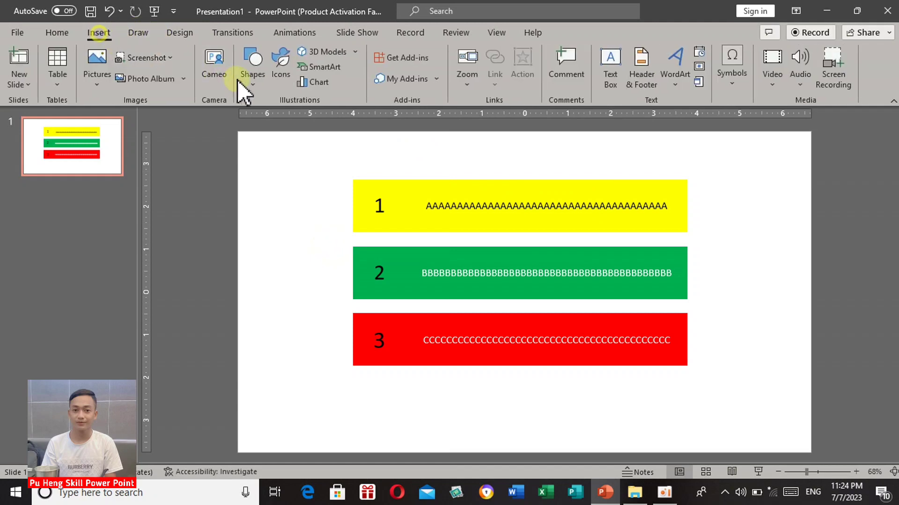
click(252, 88)
click(288, 119)
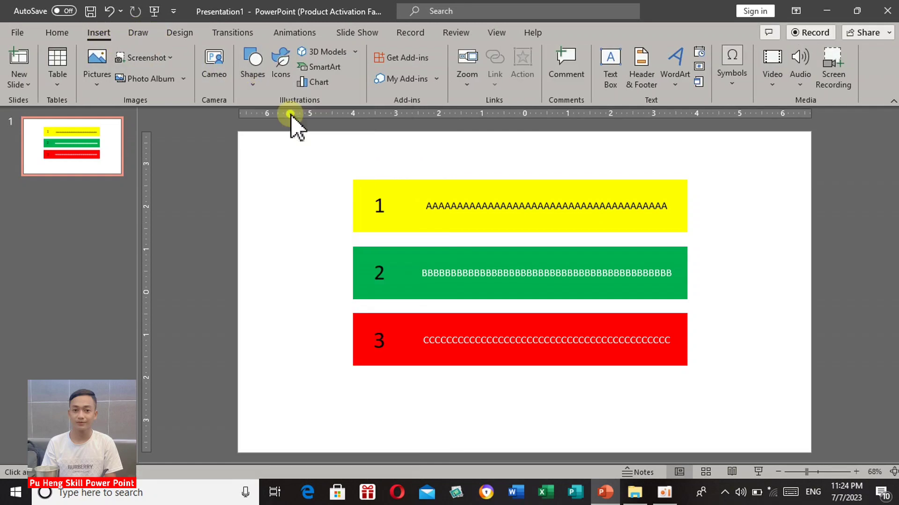
mouse_move(253, 177)
mouse_down()
mouse_move(335, 202)
mouse_move(315, 299)
mouse_move(327, 366)
mouse_up()
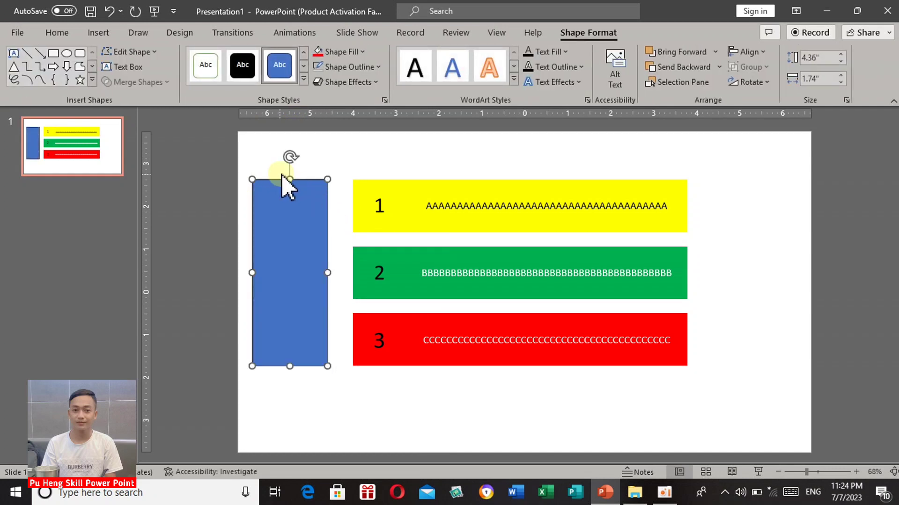
drag(289, 177, 290, 179)
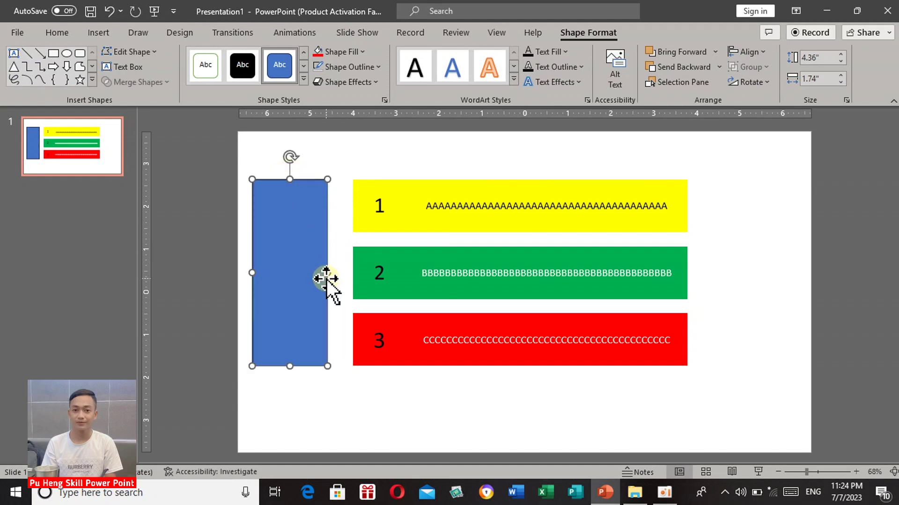
drag(327, 273, 353, 273)
mouse_move(252, 274)
mouse_down()
mouse_move(227, 273)
mouse_move(244, 269)
mouse_up()
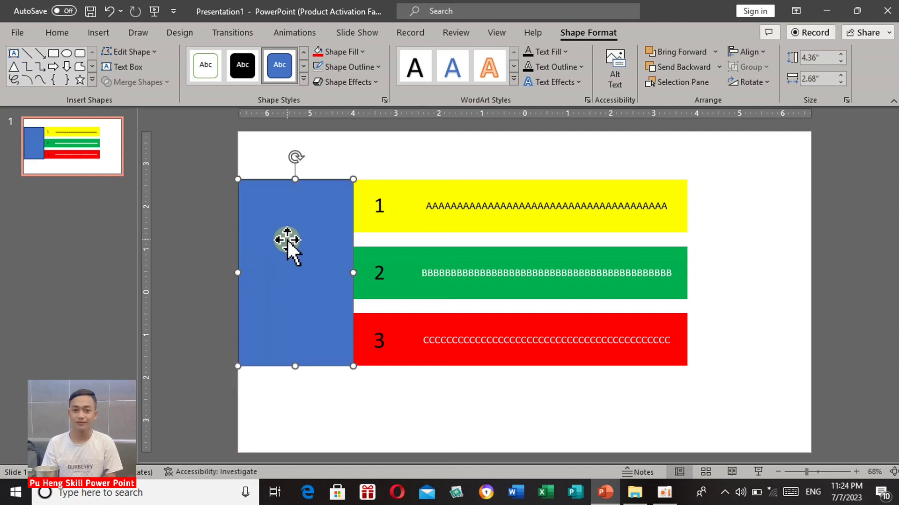
Fill the blue rectangle beside the numbered squares with white and remove its outline.
click(355, 52)
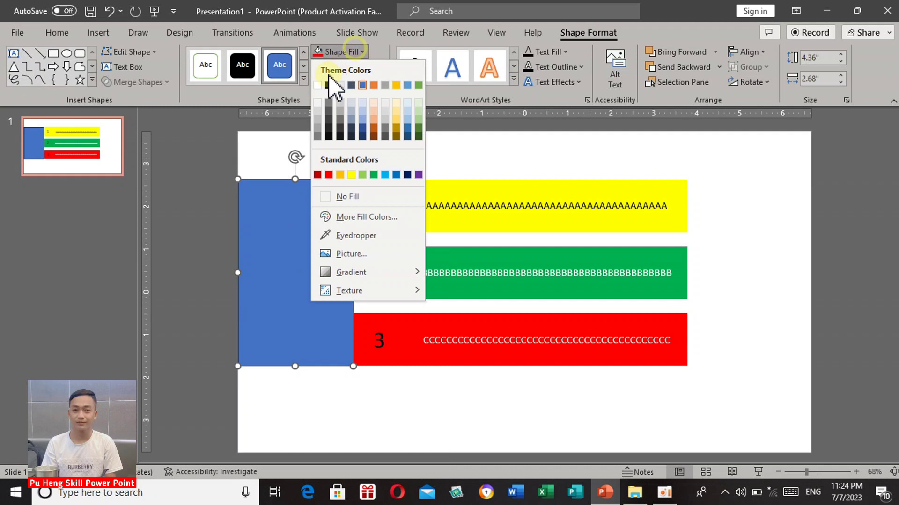
click(317, 85)
click(344, 66)
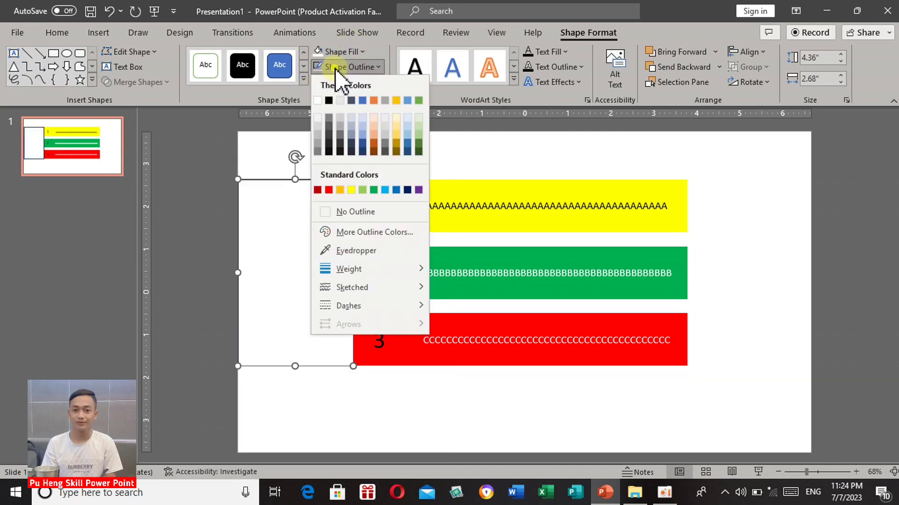
click(361, 212)
click(362, 149)
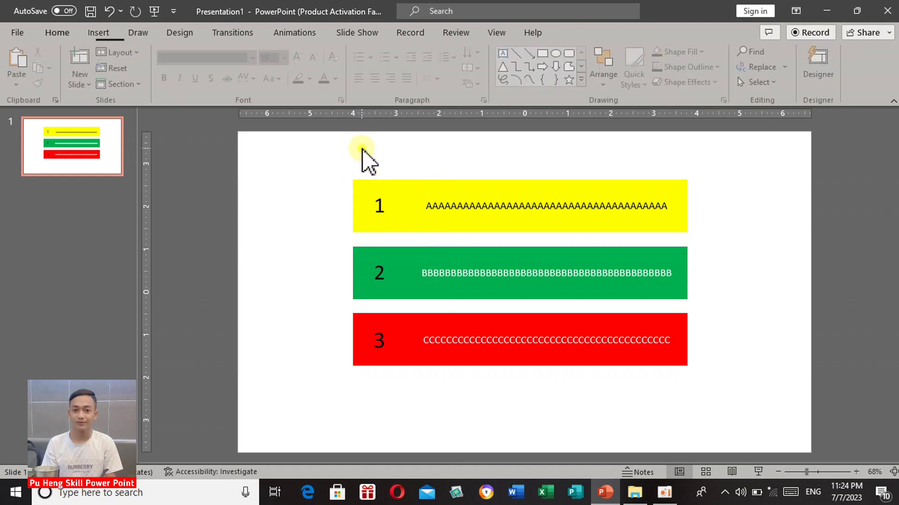
Send the long yellow, green and red text bars backward together.
click(464, 193)
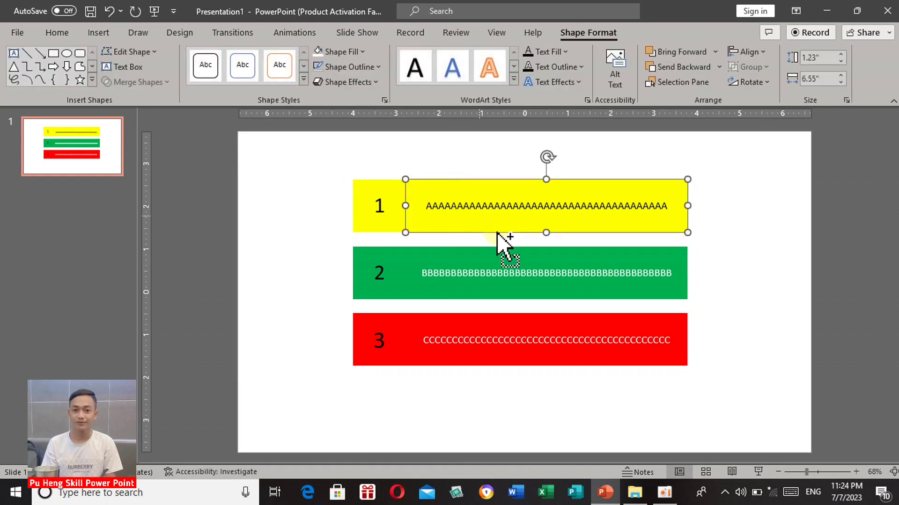
shift+click(509, 257)
shift+click(510, 326)
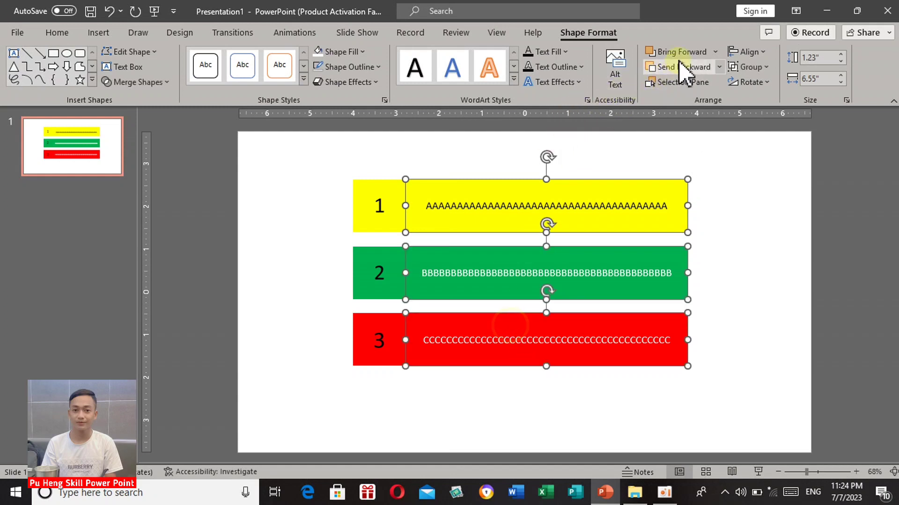
click(697, 71)
click(649, 149)
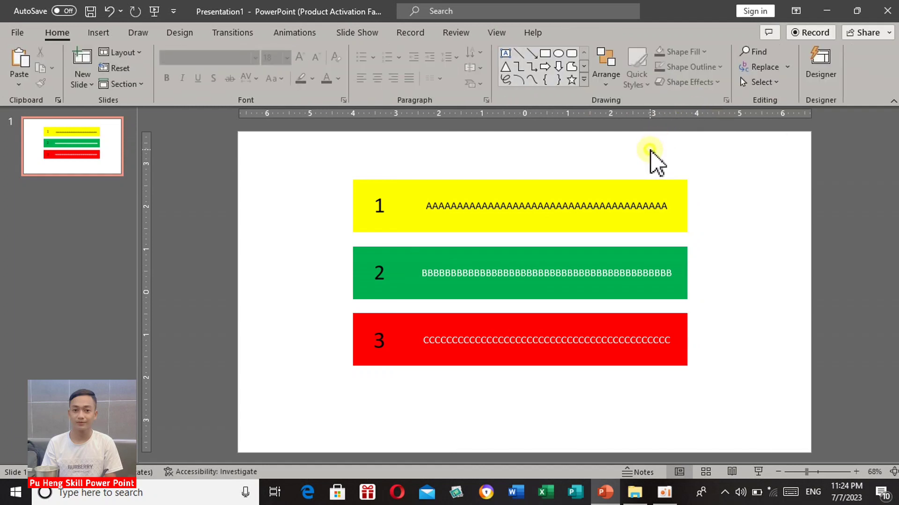
Apply a Fly In animation from the left to the long yellow bar and preview it.
click(608, 190)
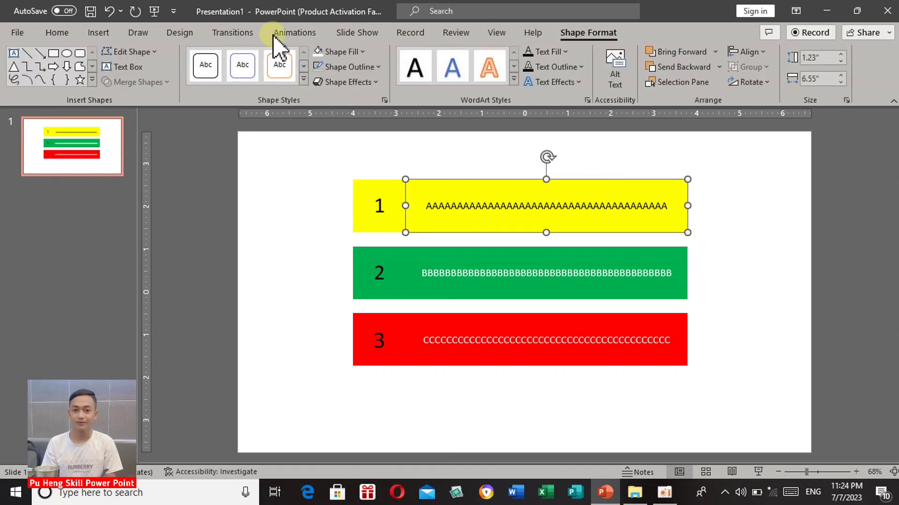
click(286, 31)
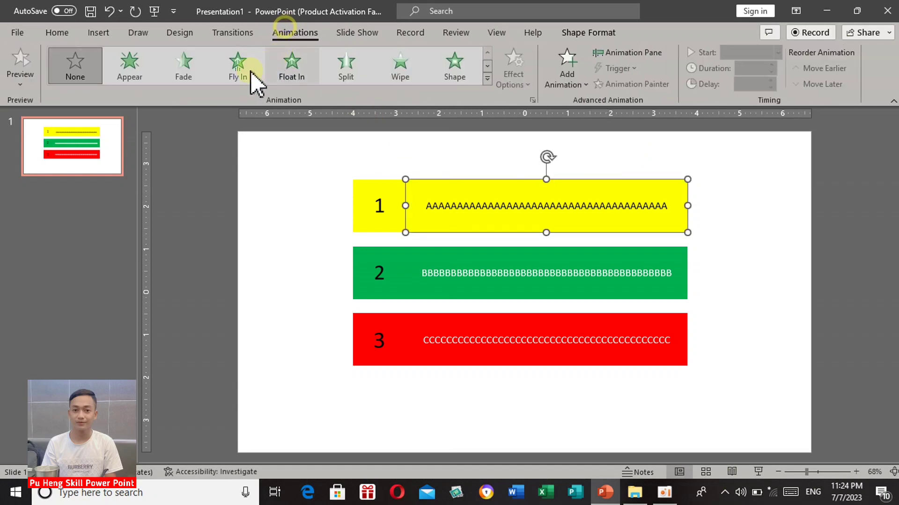
click(239, 75)
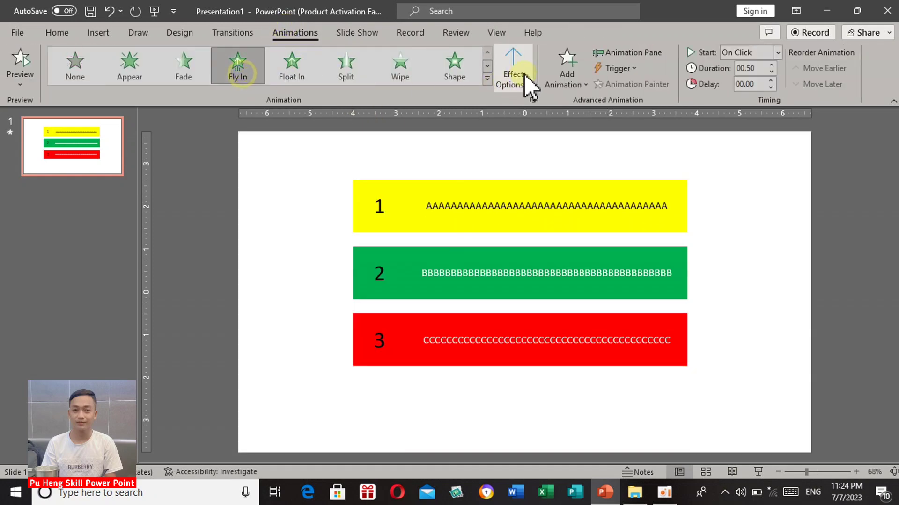
click(524, 79)
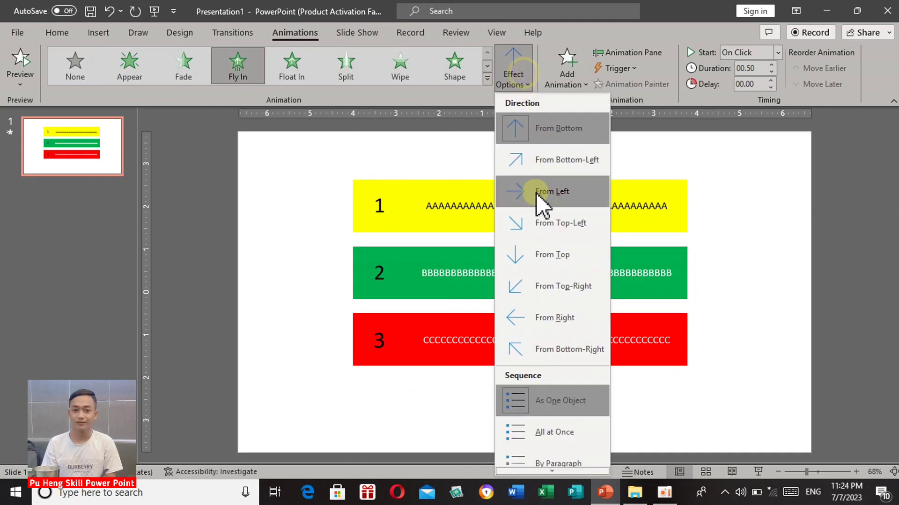
click(537, 192)
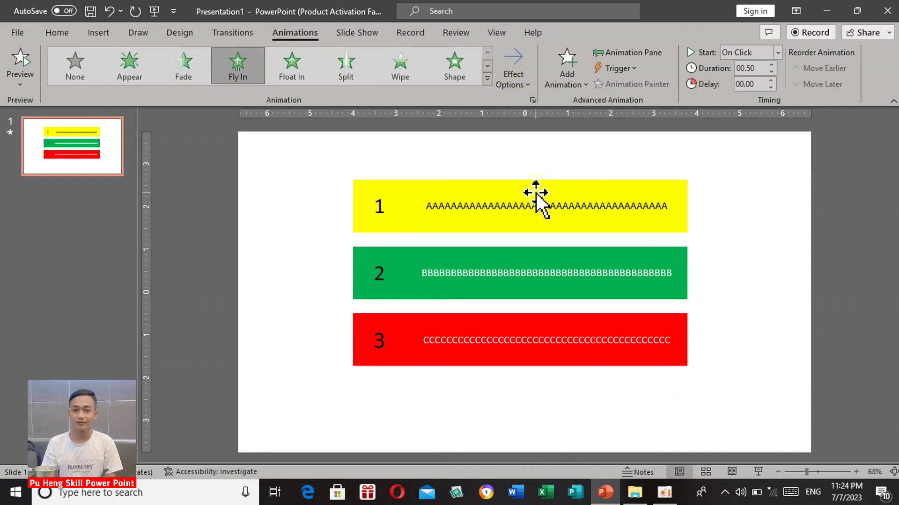
click(23, 66)
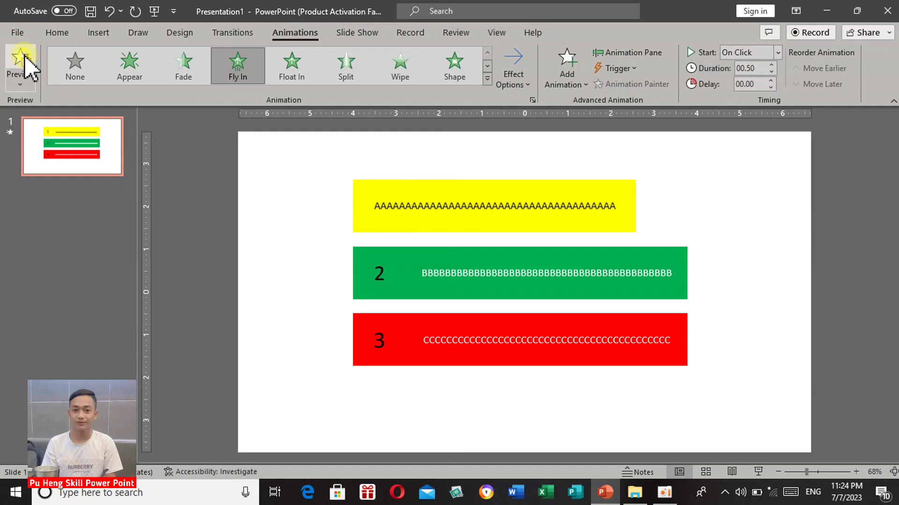
Apply a Fly In animation from the left to the long green bar.
click(552, 201)
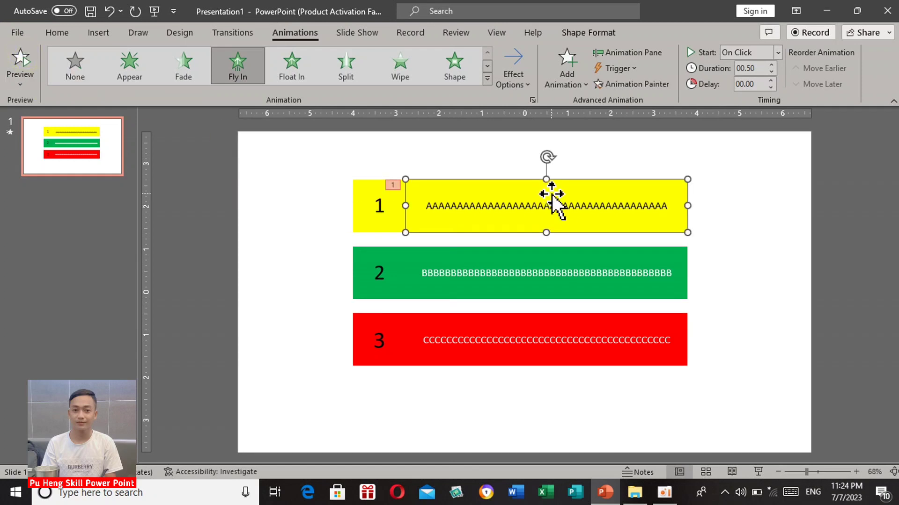
click(534, 259)
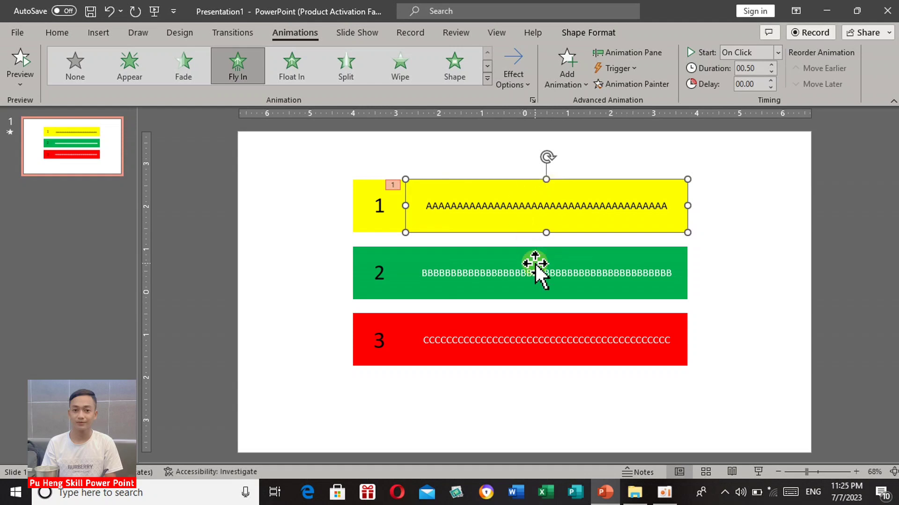
click(534, 263)
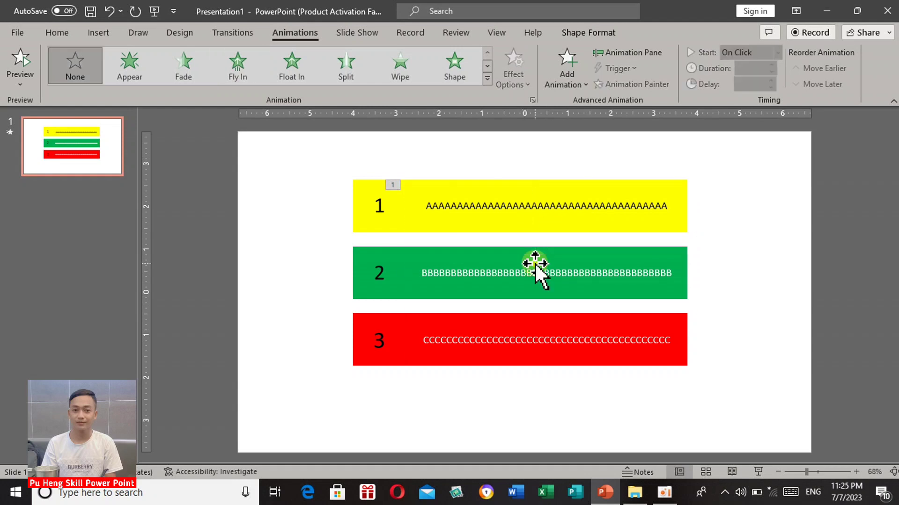
click(246, 67)
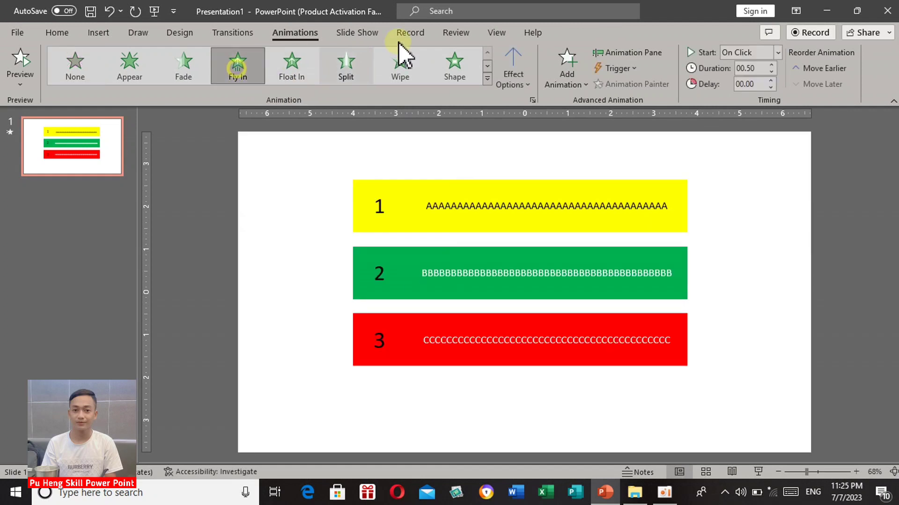
click(512, 85)
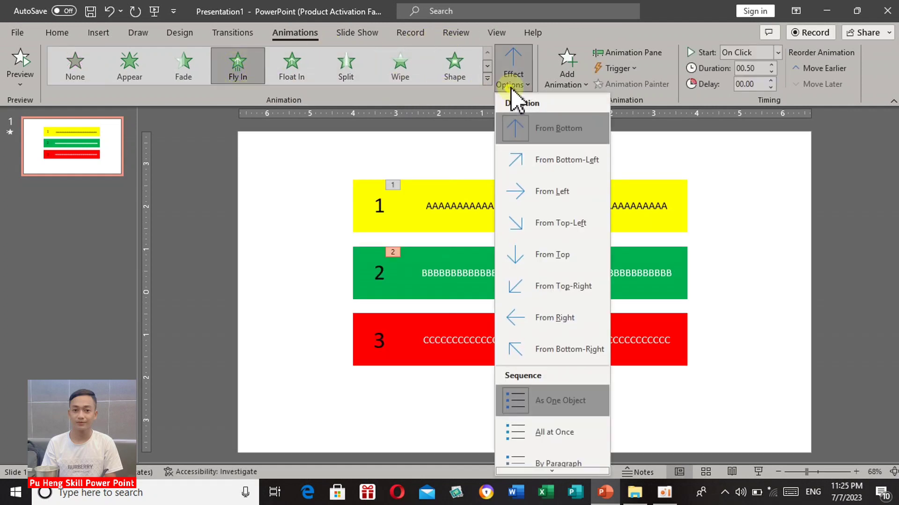
click(564, 196)
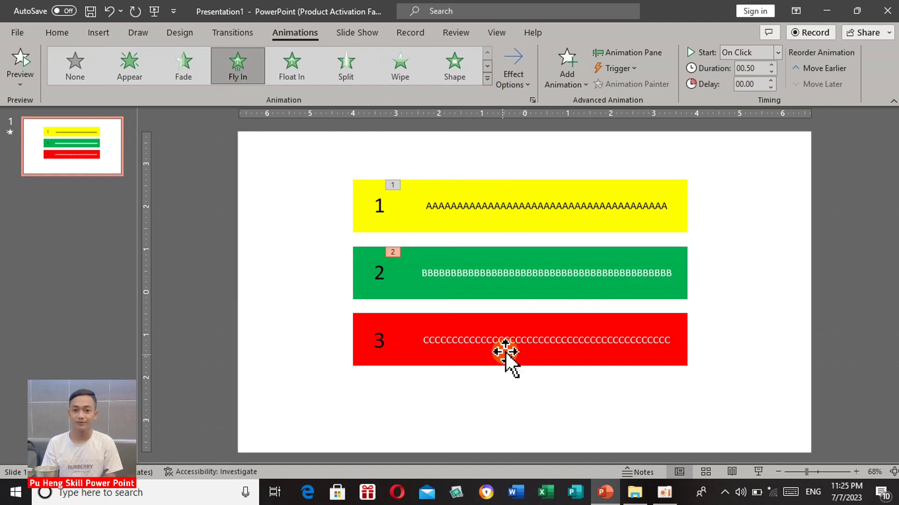
Apply a Fly In animation from the left to the long red bar.
click(514, 330)
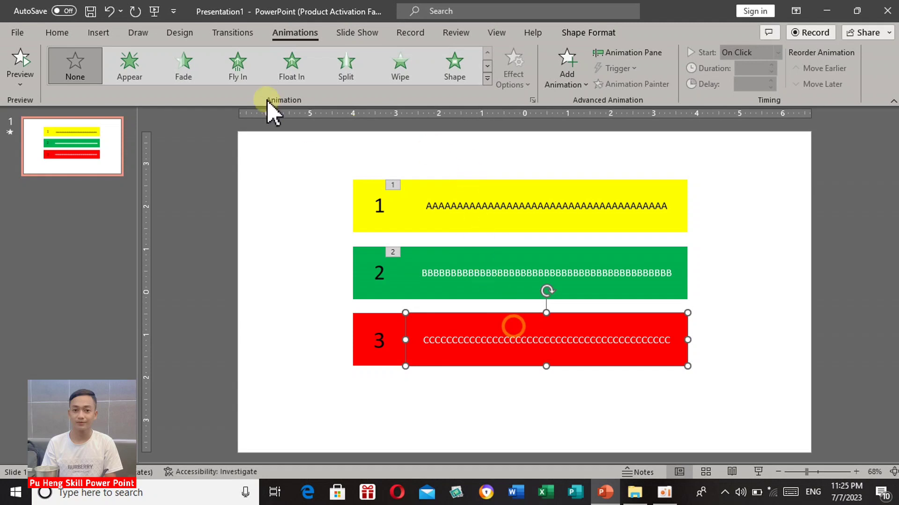
click(241, 77)
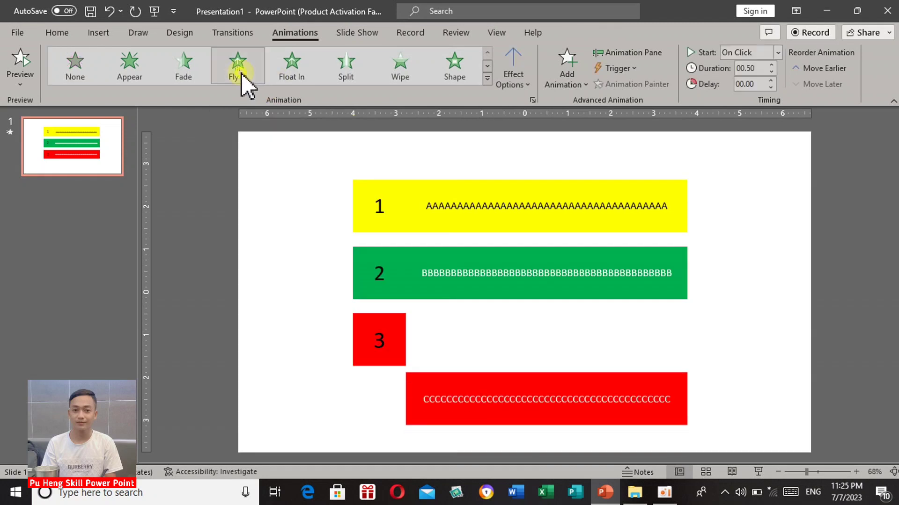
click(524, 63)
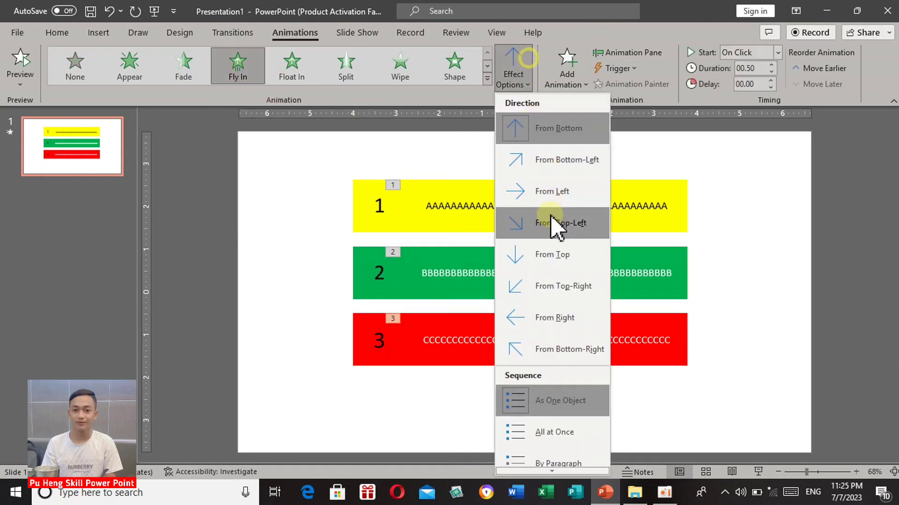
click(543, 193)
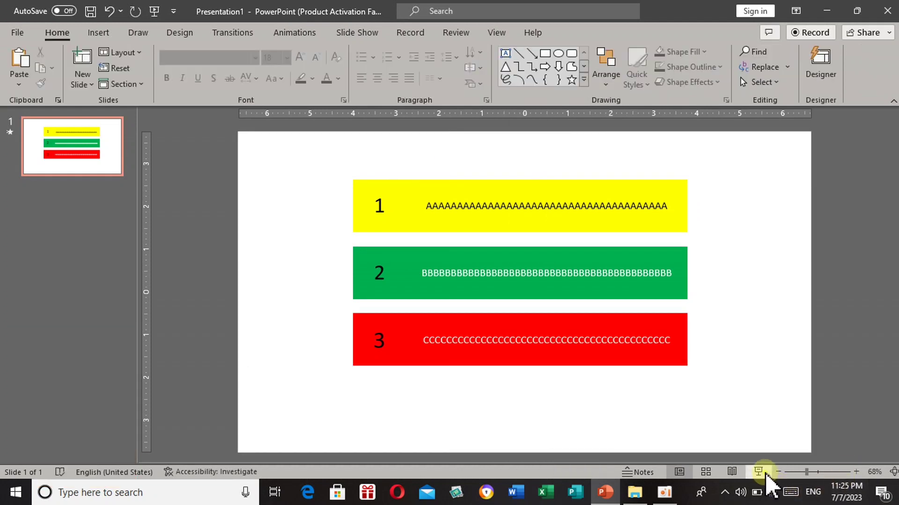
Run the slide show from the current slide and play the yellow, green and red bar animations through to the end.
click(762, 472)
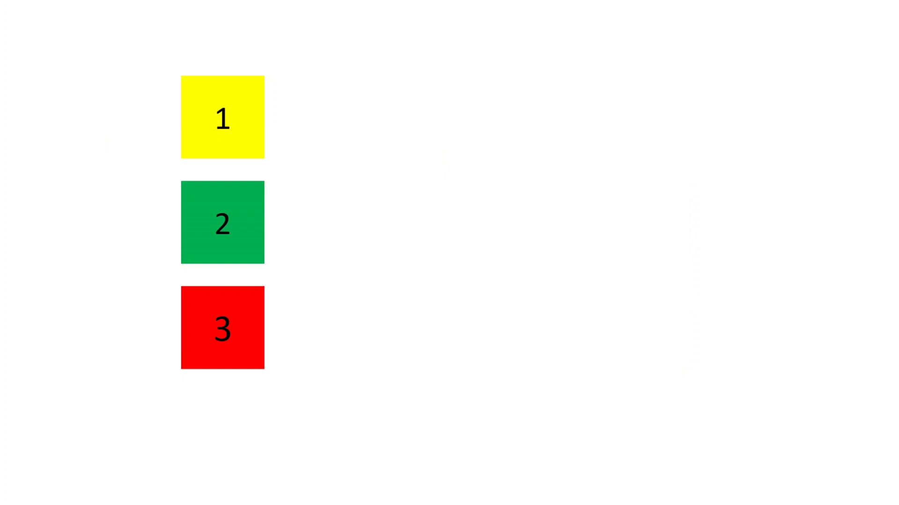
click(552, 325)
click(553, 325)
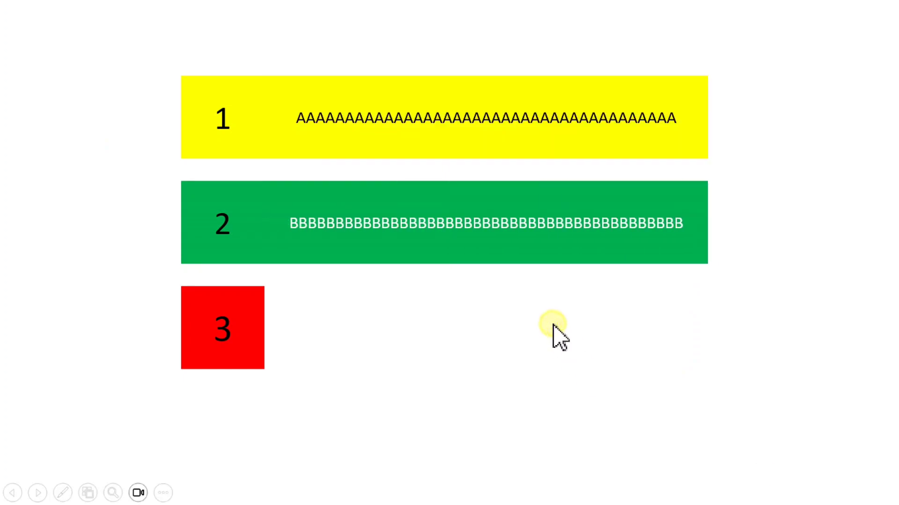
click(552, 325)
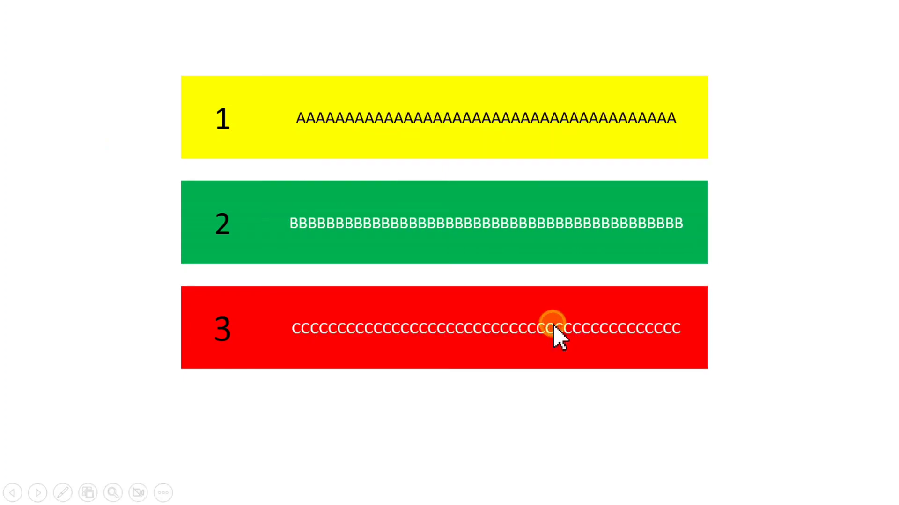
click(553, 325)
click(553, 326)
click(552, 325)
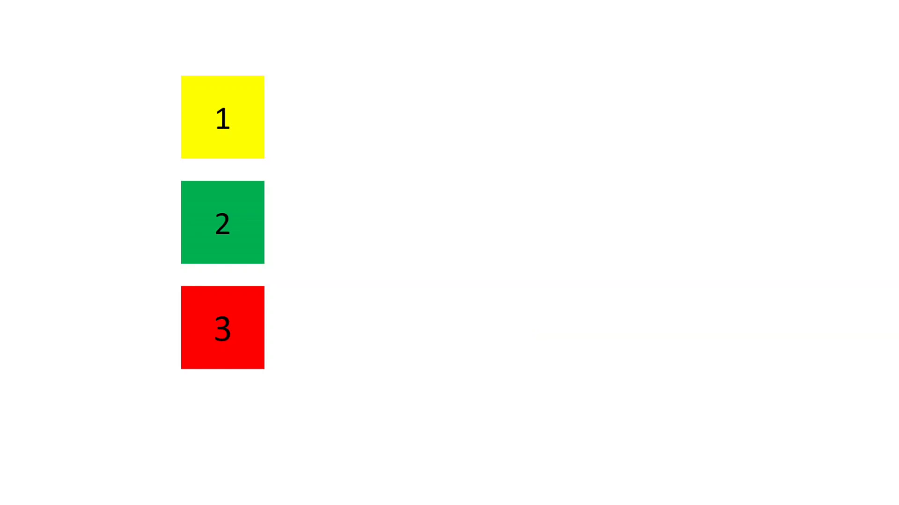
Replay the fly-in of all three text bars one after another in the slide show.
key(Right)
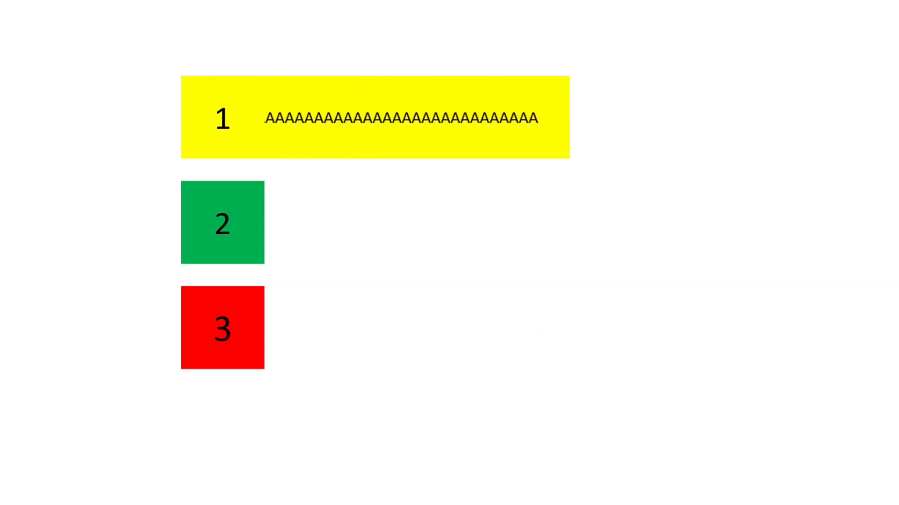
key(Right)
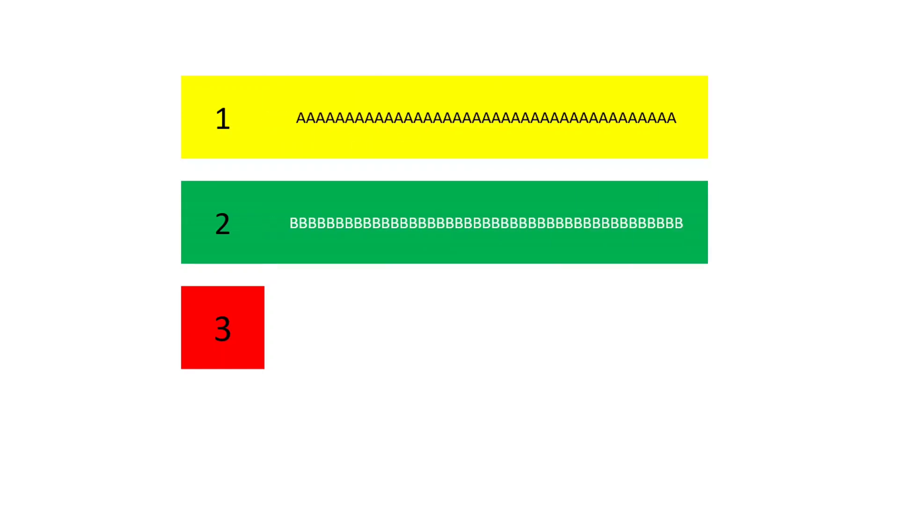
key(Right)
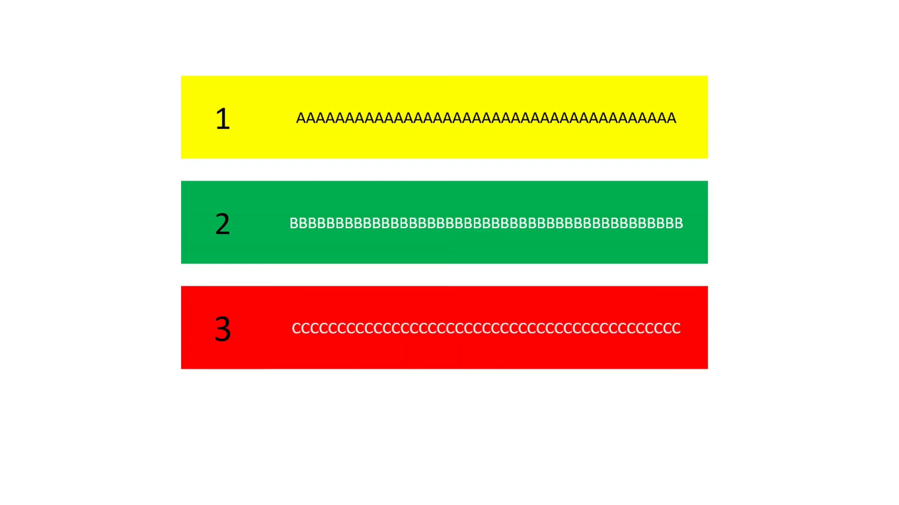